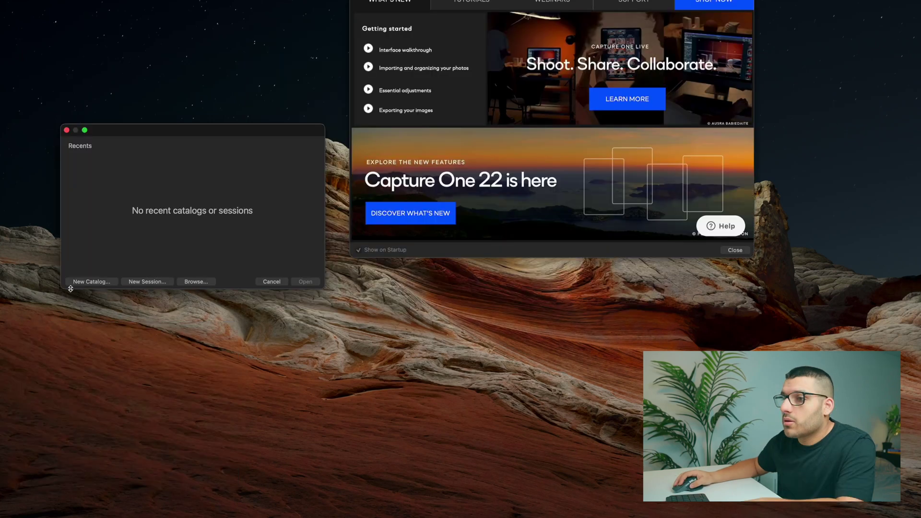
- Create a new catalog named YouTube using the Blank template
click(95, 283)
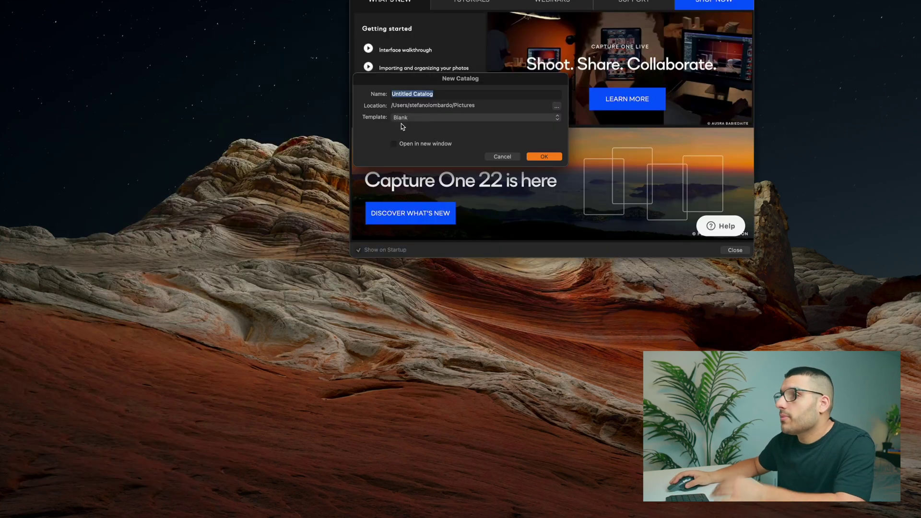
key(BackSpace)
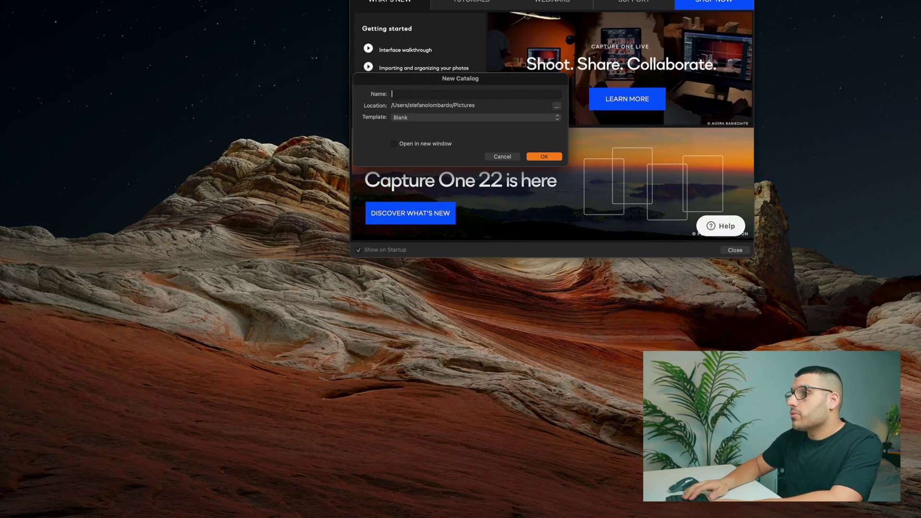
text(YoUTu)
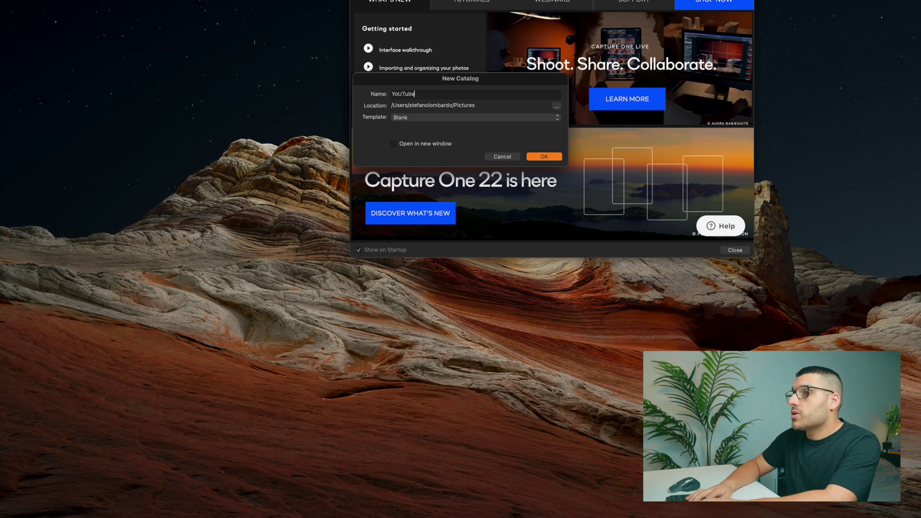
text(be)
click(423, 118)
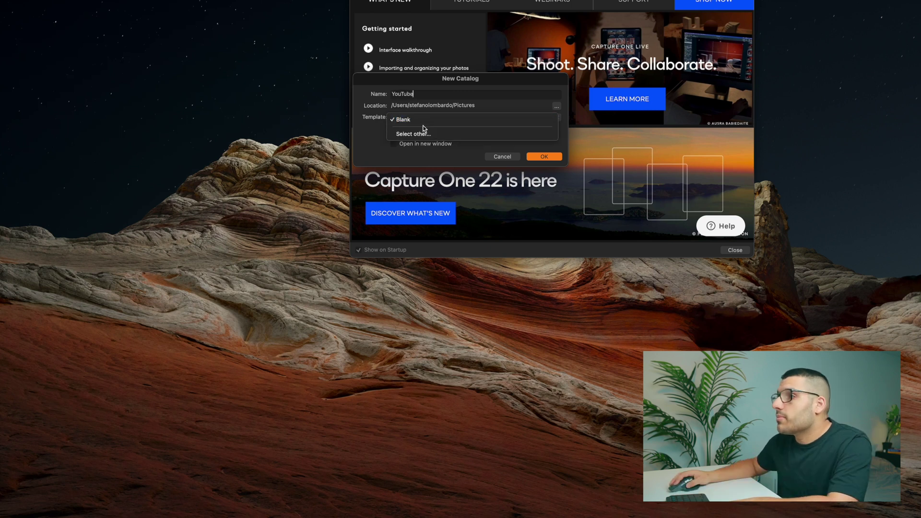
click(375, 131)
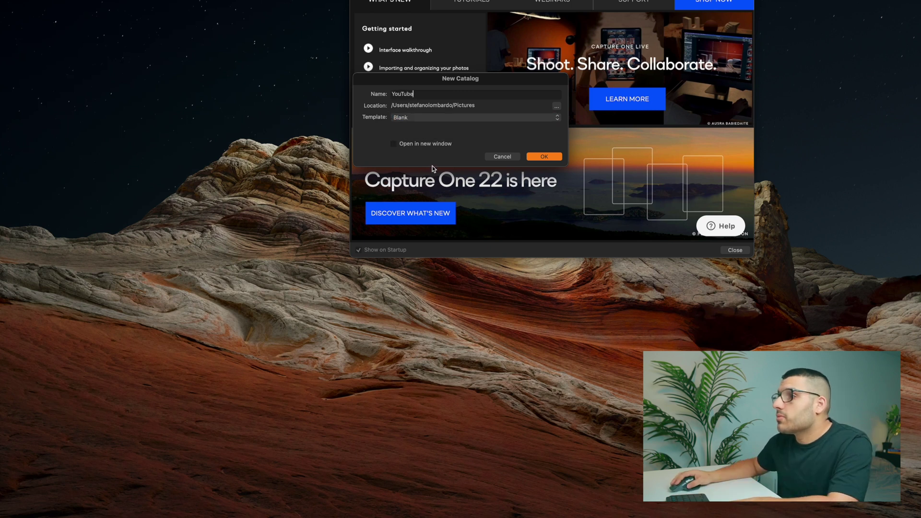
click(542, 157)
- Load the three CR3 files from the Photos to edit folder for import review and preview 3L0A3166.CR3
click(407, 254)
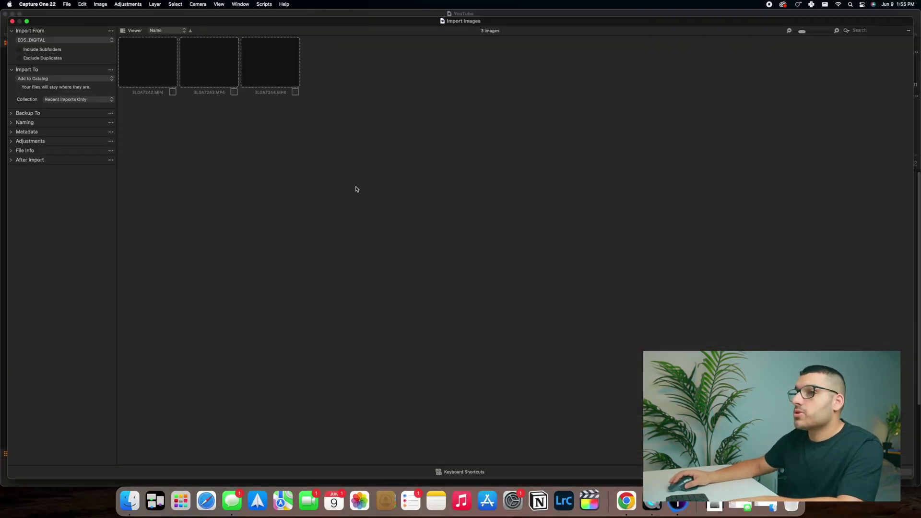
click(24, 56)
click(48, 73)
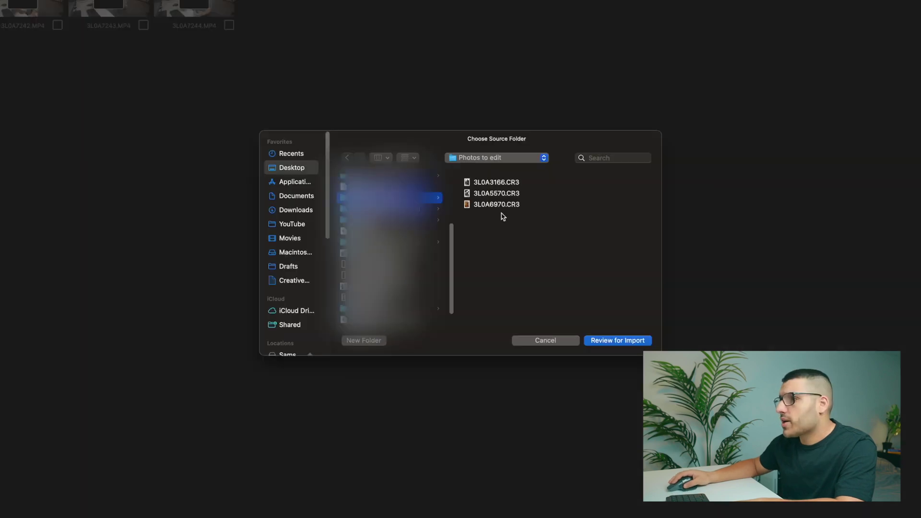
drag(522, 220, 487, 168)
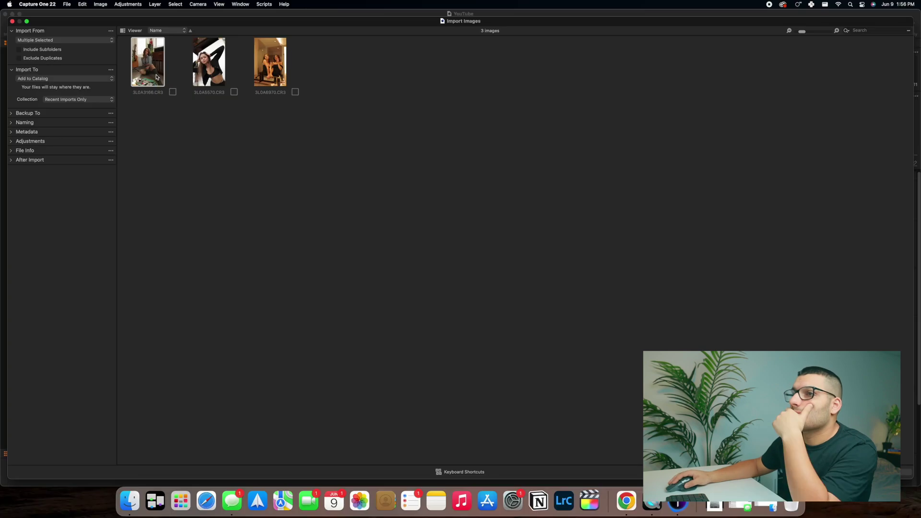
double_click(157, 77)
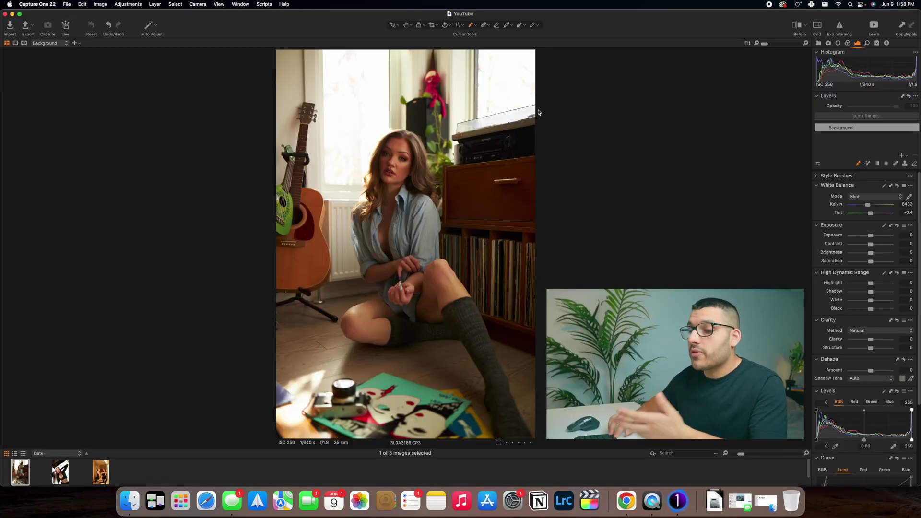
- Look through the three imported photos and return to 3L0A3166.CR3
key(Right)
key(Right)
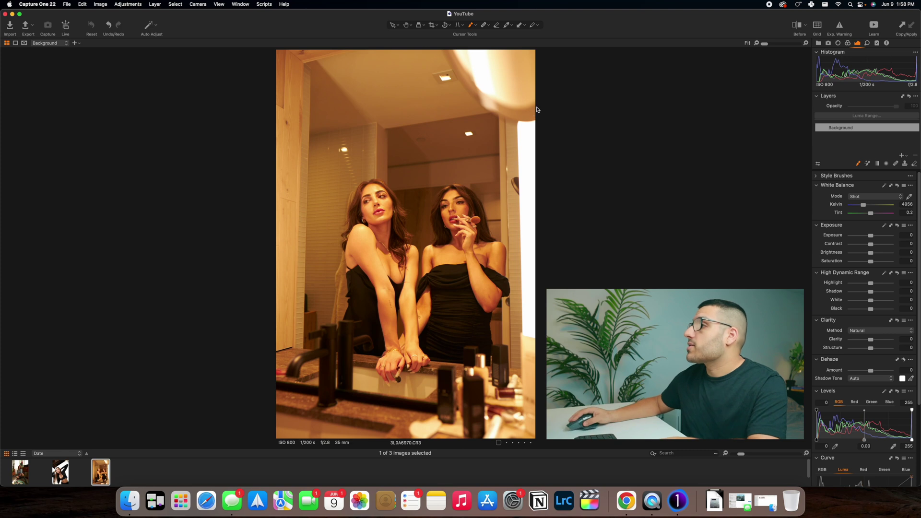
key(Left)
key(Left)
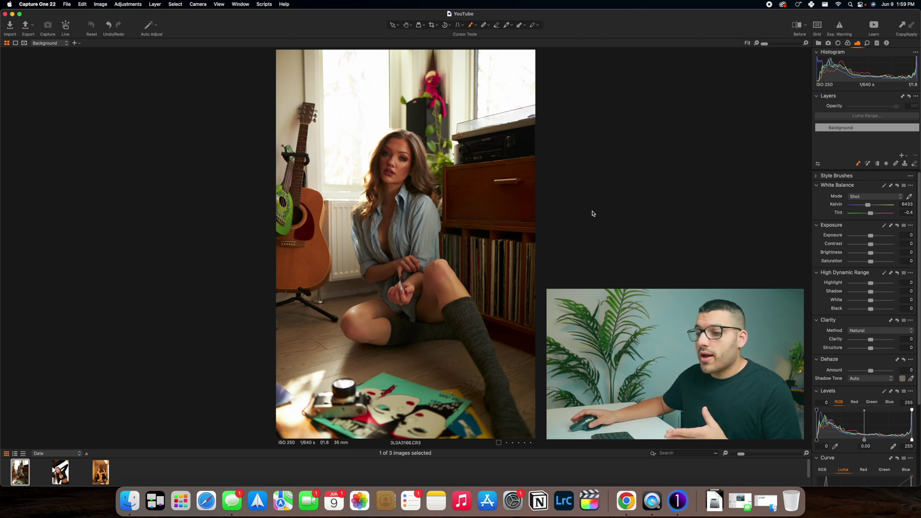
- Open 3L0A3166.CR3 from Finder in Preview, compare it with the Capture One rendering, and close both windows
click(129, 500)
drag(691, 127, 684, 107)
double_click(611, 134)
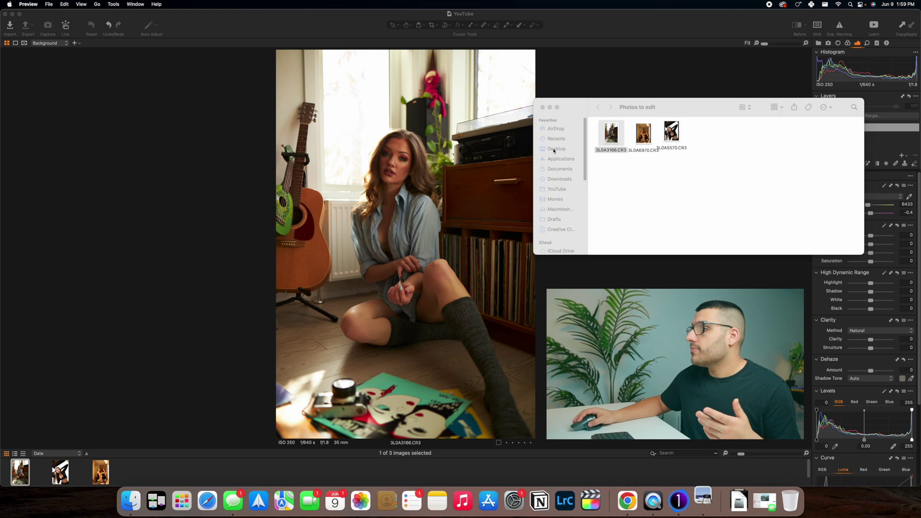
drag(136, 21, 140, 18)
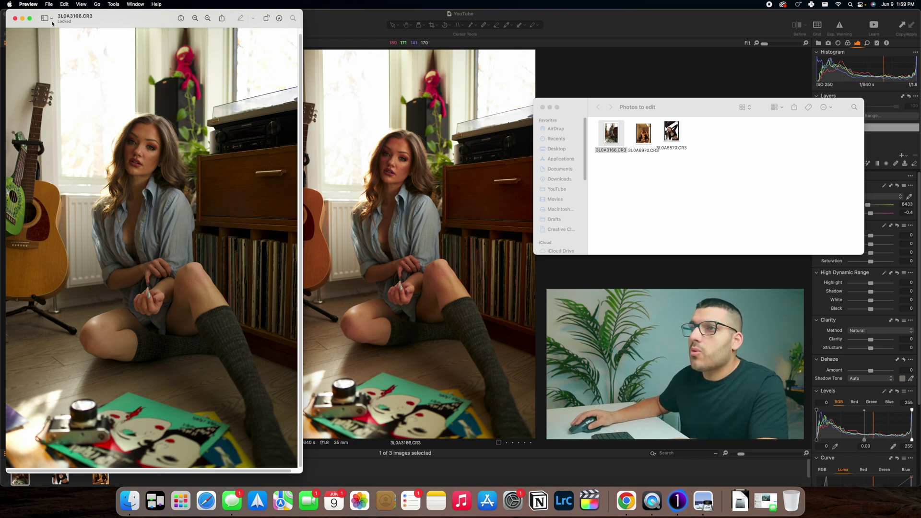
drag(32, 20, 79, 20)
key(super+w)
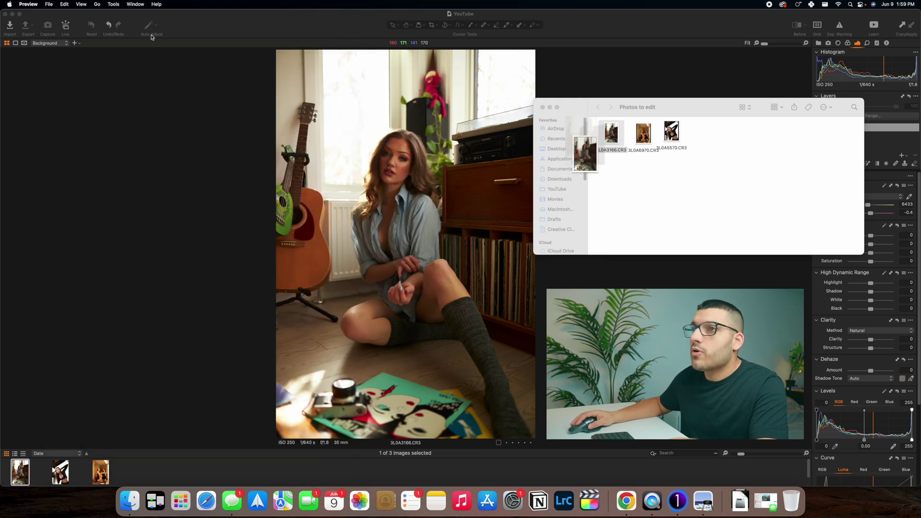
click(543, 107)
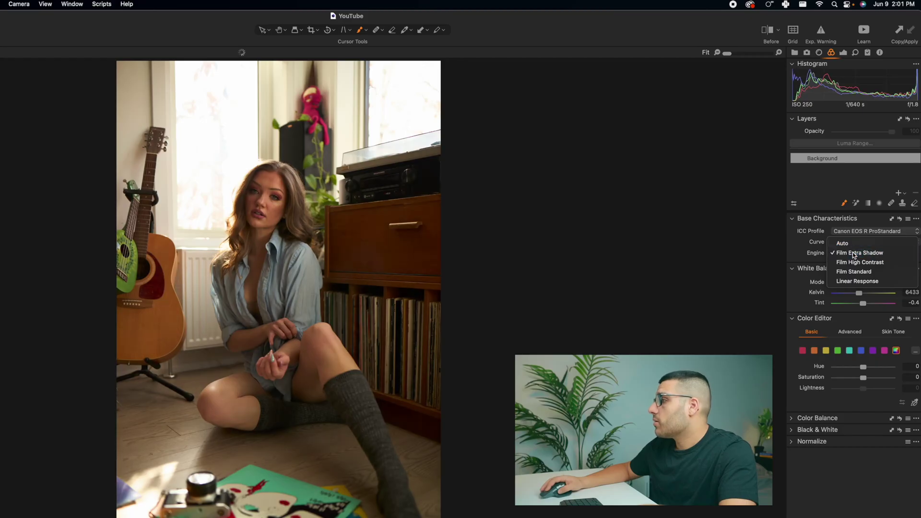
- Set the photo's Base Characteristics curve to Film Extra Shadow
click(854, 255)
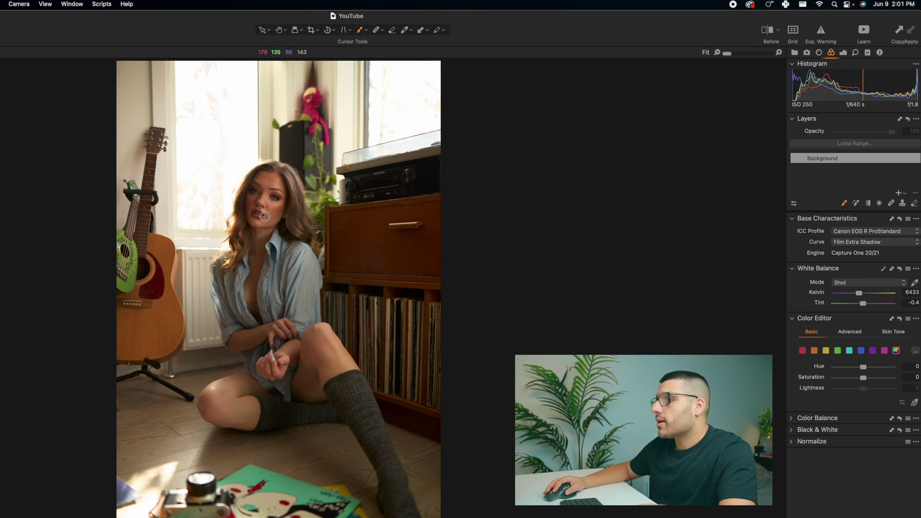
click(819, 53)
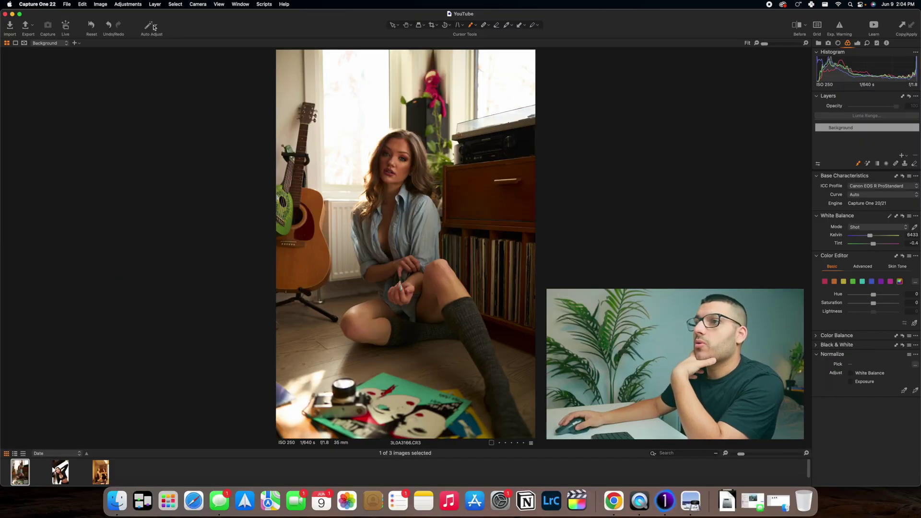
- Check which corrections Auto Adjust includes and apply it to 3L0A3166.CR3
click(156, 27)
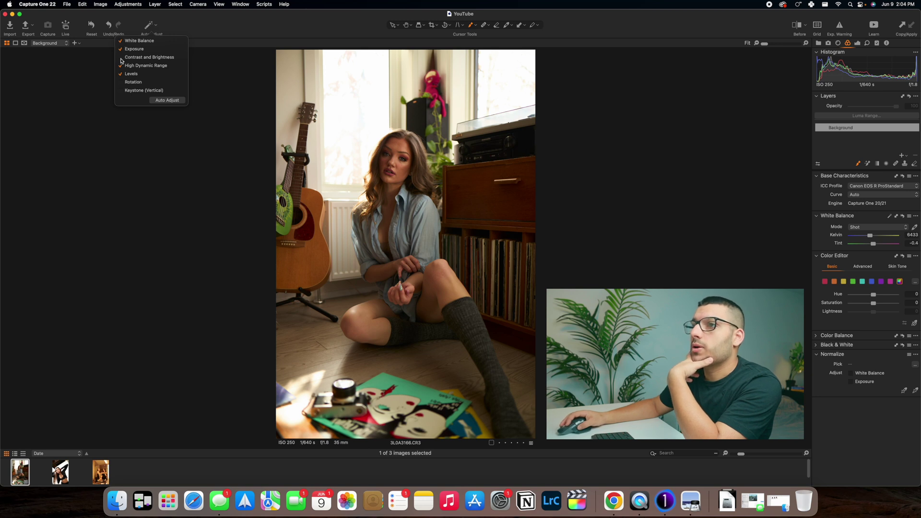
click(161, 32)
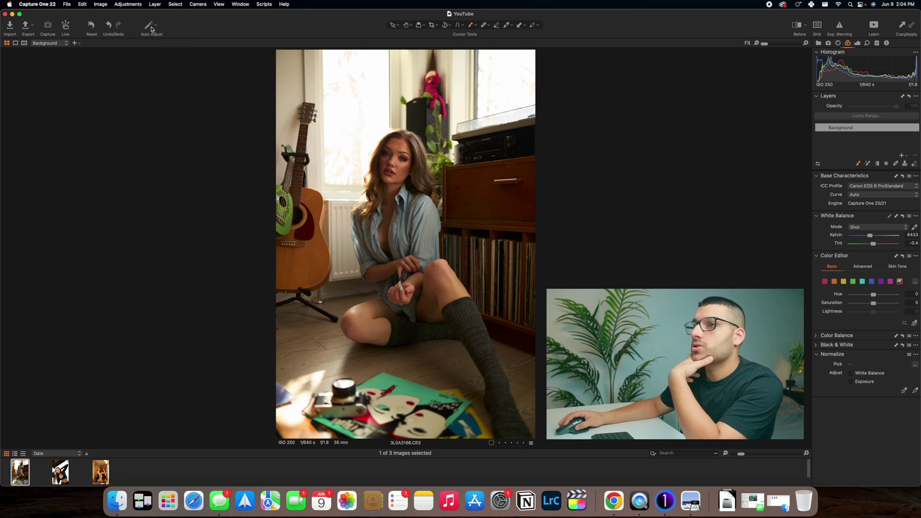
click(151, 28)
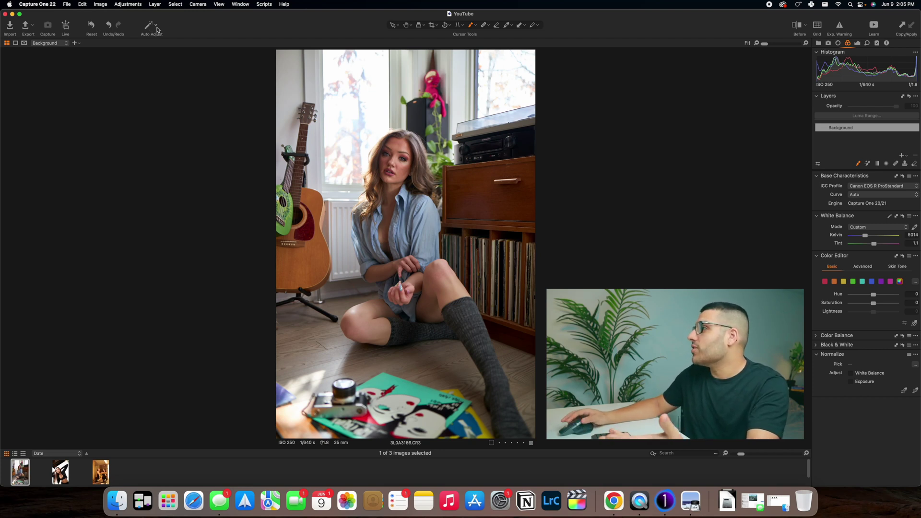
- Review the auto-adjusted exposure and color settings, and warm the photo by raising the white balance Kelvin
click(857, 42)
click(848, 42)
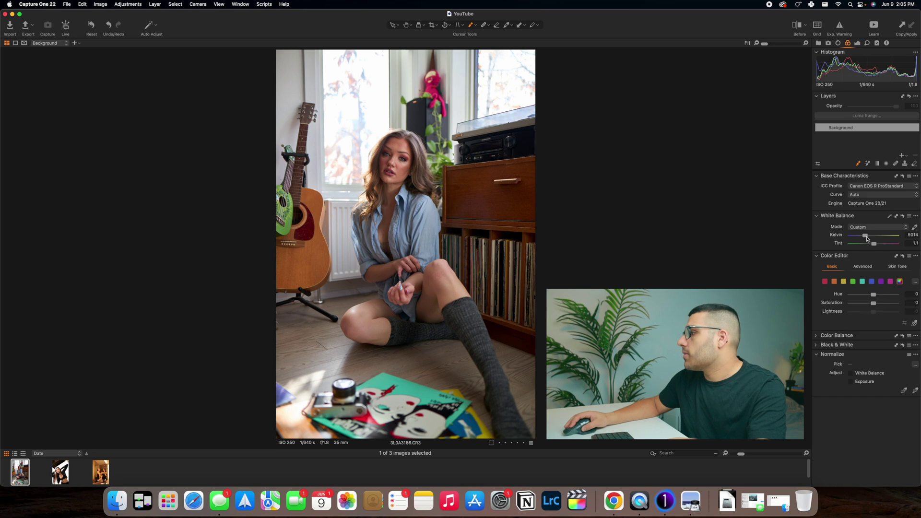
click(857, 42)
click(848, 43)
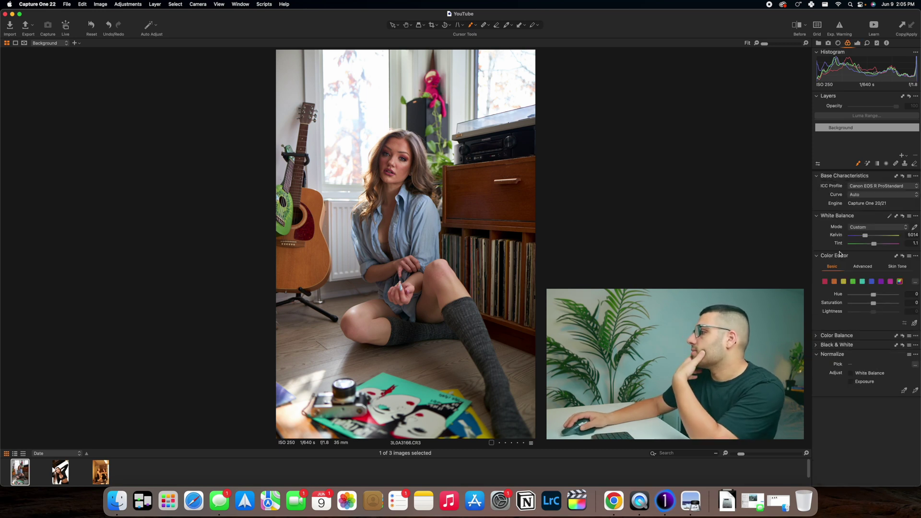
drag(866, 238, 873, 237)
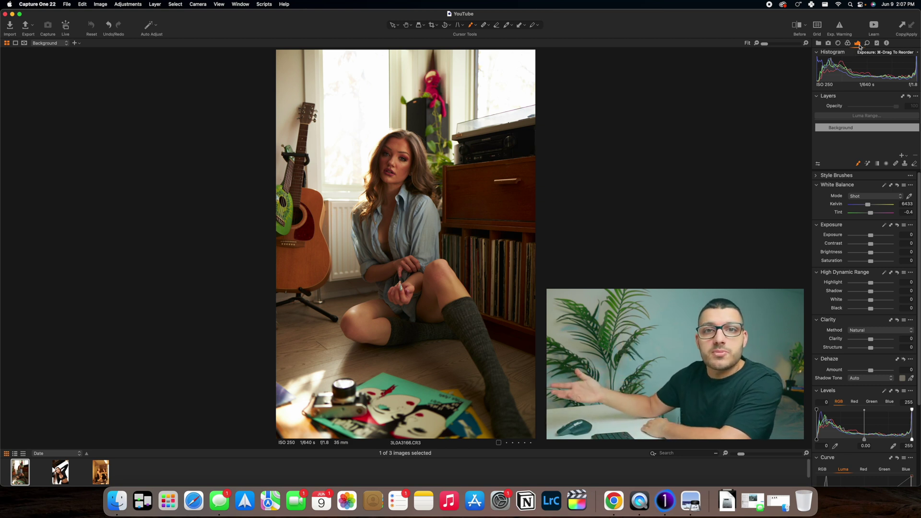
- Examine the exposure, color, detail, style and metadata tools available for the photo
scroll(862, 208, down, 3)
scroll(862, 208, down, 2)
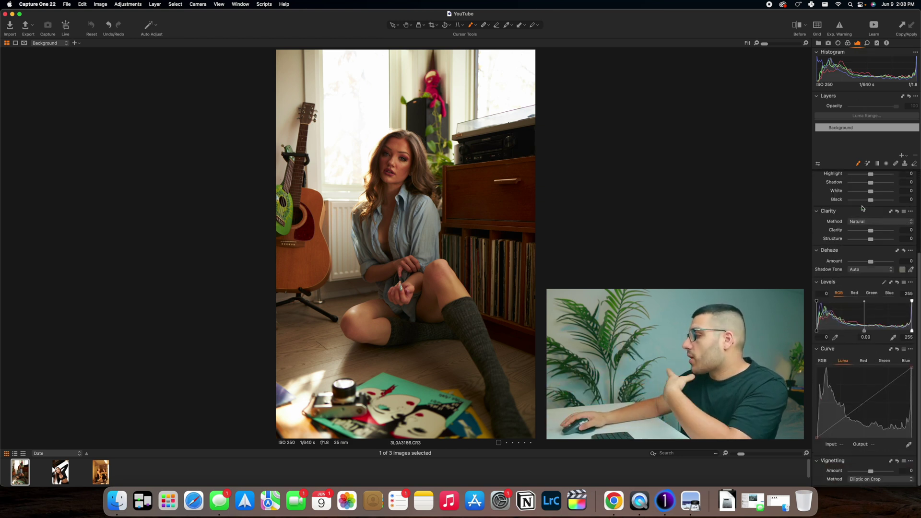
scroll(862, 208, up, 1)
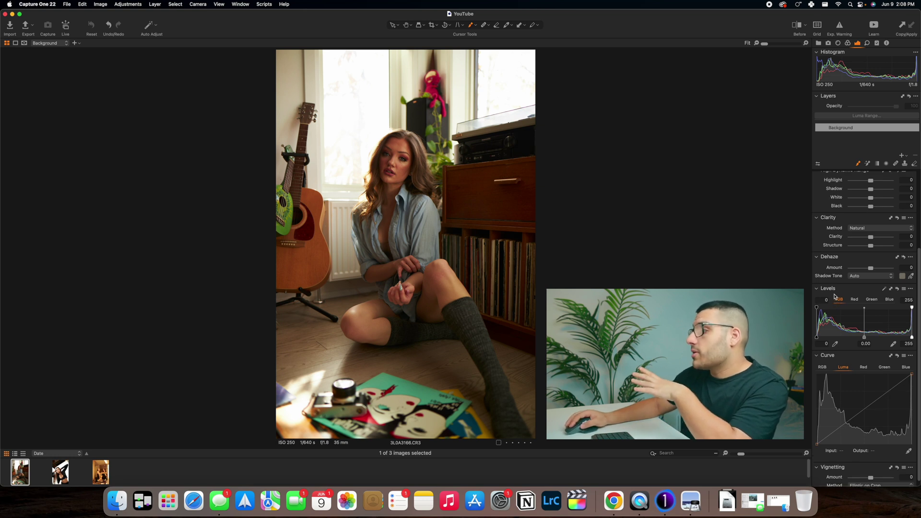
click(847, 43)
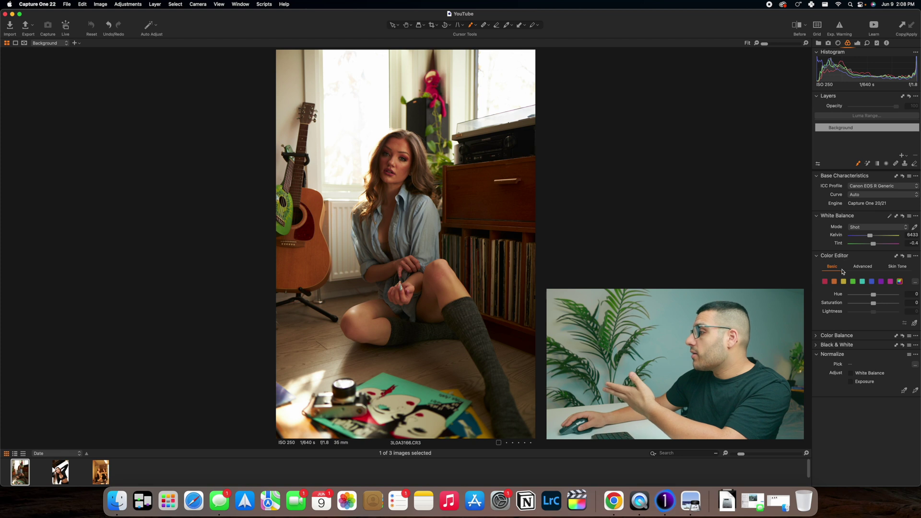
click(816, 339)
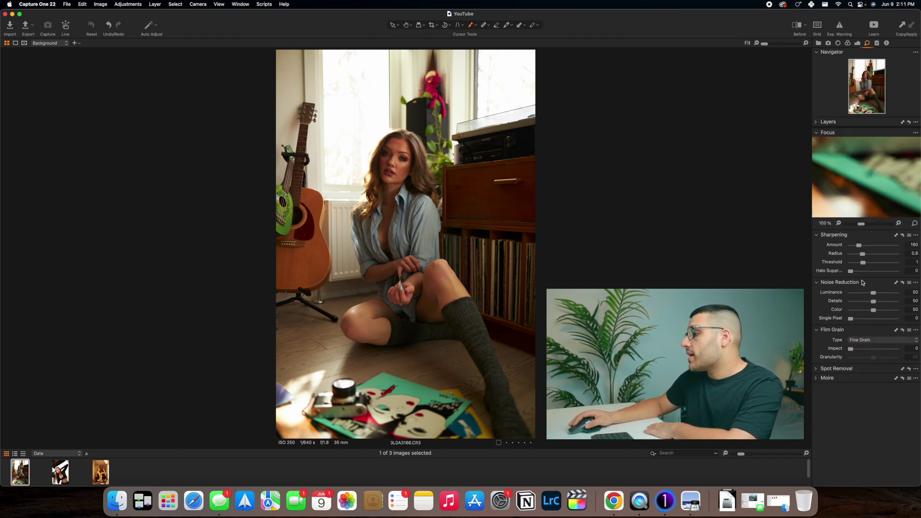
click(877, 43)
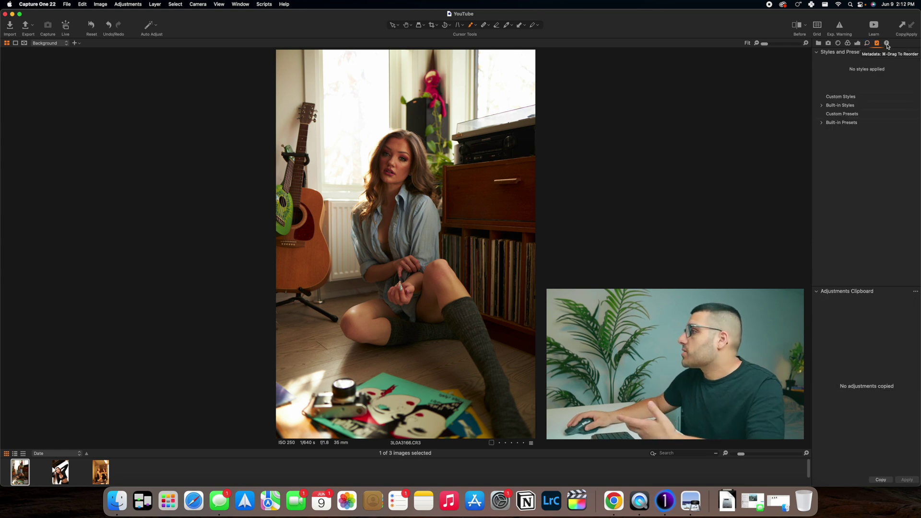
click(886, 44)
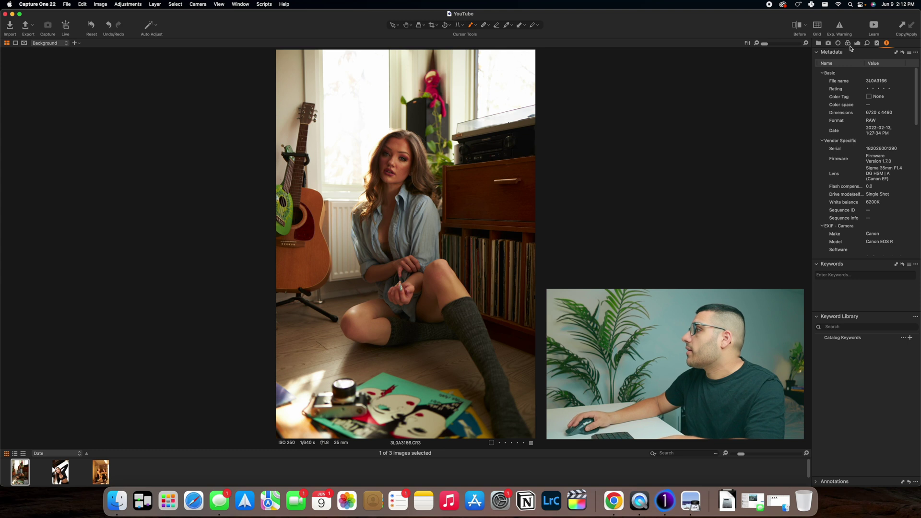
- Set the white balance tint of 3L0A3166.CR3 to -1.3 with the exposure tools
click(857, 43)
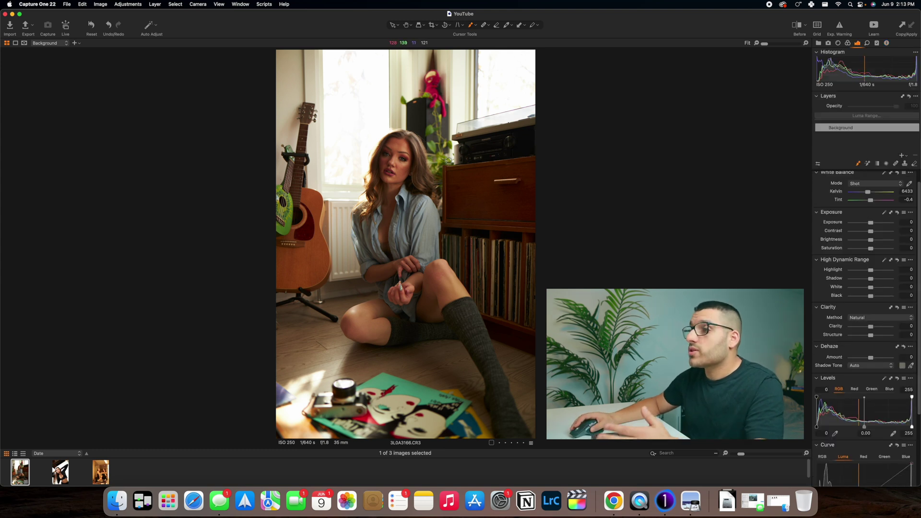
scroll(395, 163, up, 5)
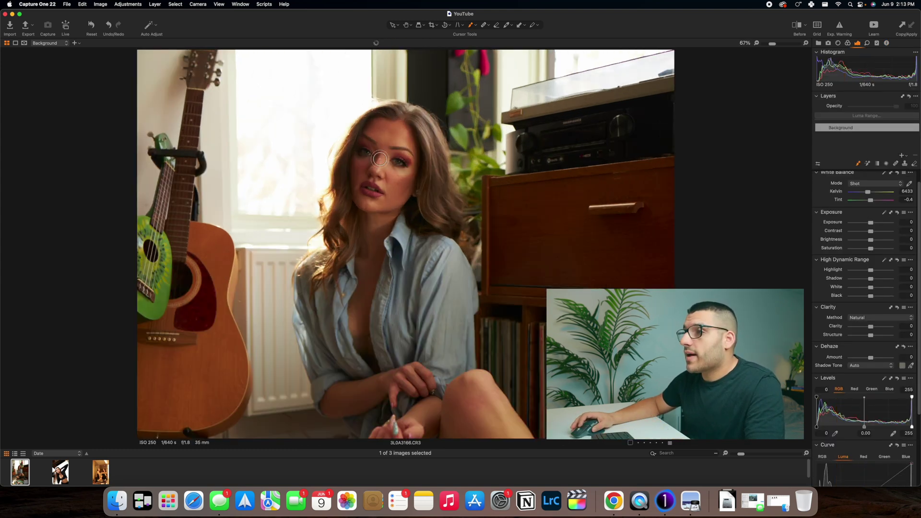
scroll(431, 178, down, 3)
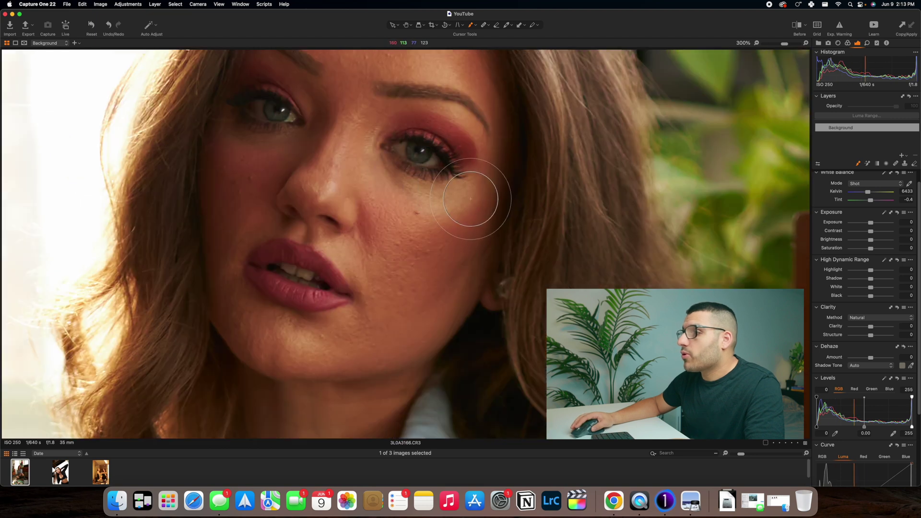
scroll(425, 160, down, 2)
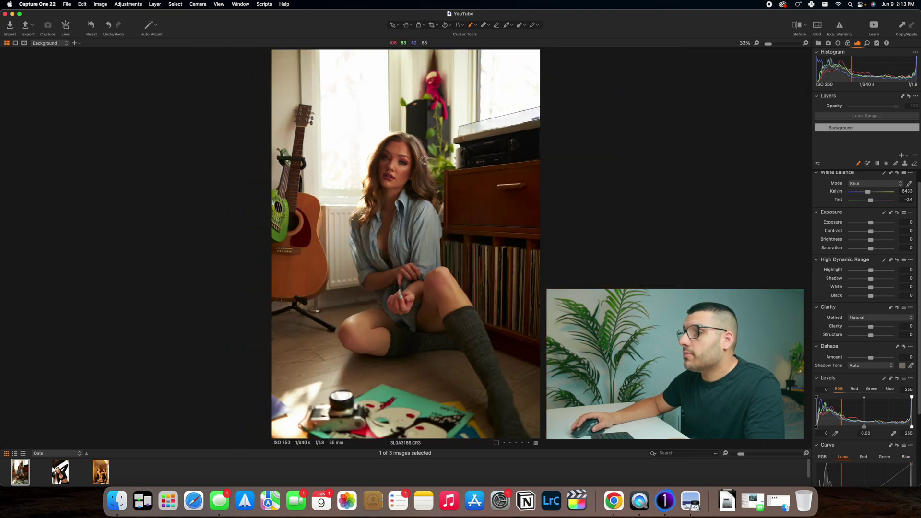
scroll(422, 161, up, 3)
scroll(398, 157, up, 2)
scroll(398, 157, down, 4)
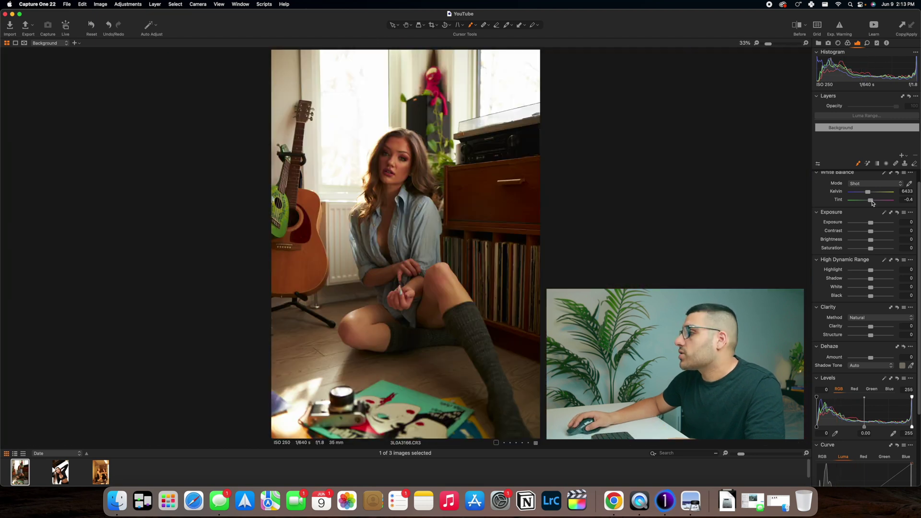
drag(872, 203, 871, 203)
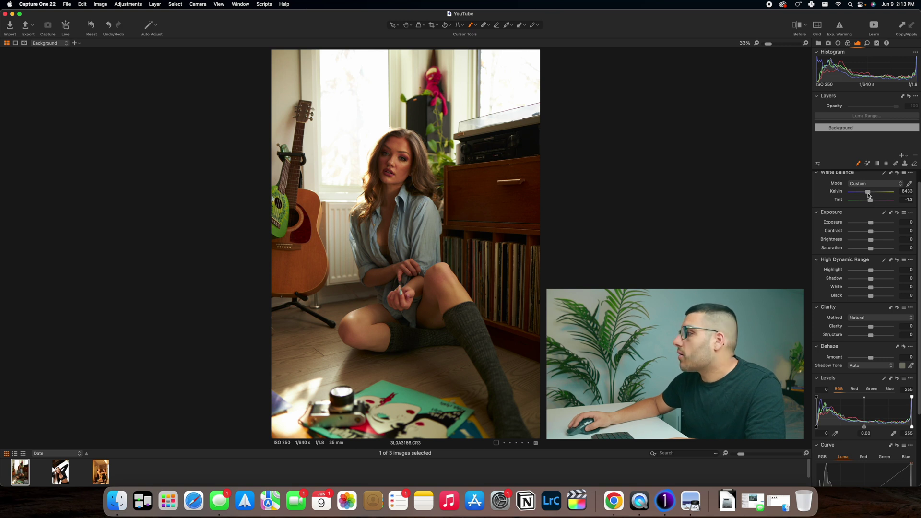
- Set the photo's Kelvin to 6571, exposure to 0.35, contrast to -19 and brightness to 4, and reset the saturation
drag(869, 193, 862, 224)
scroll(869, 201, down, 1)
scroll(860, 254, down, 1)
scroll(858, 263, down, 5)
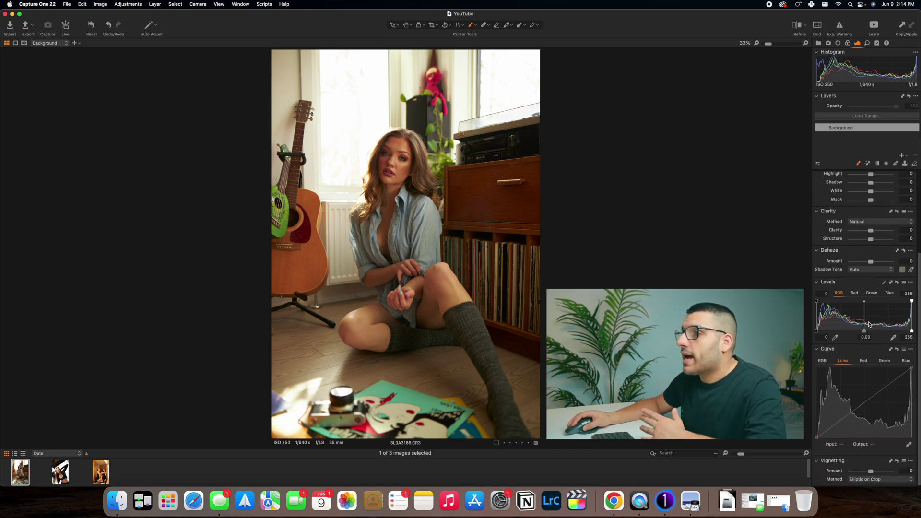
scroll(866, 325, up, 8)
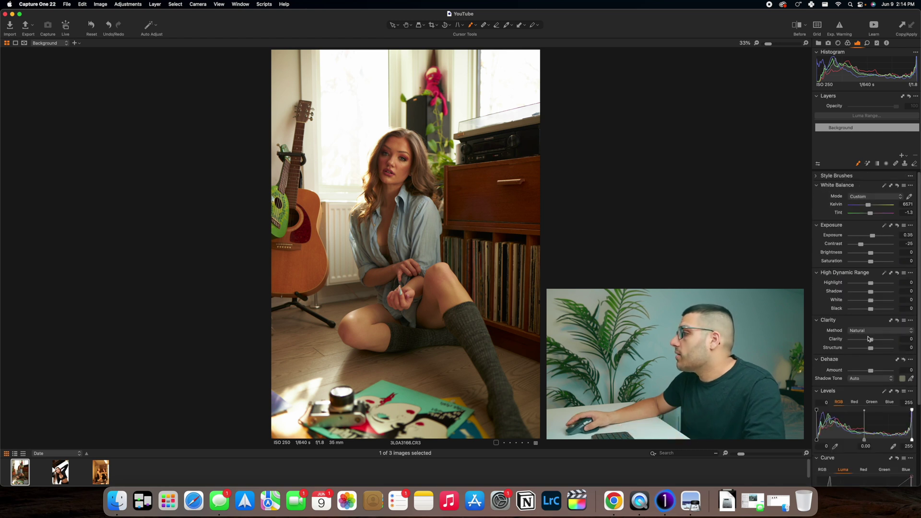
drag(872, 252, 871, 257)
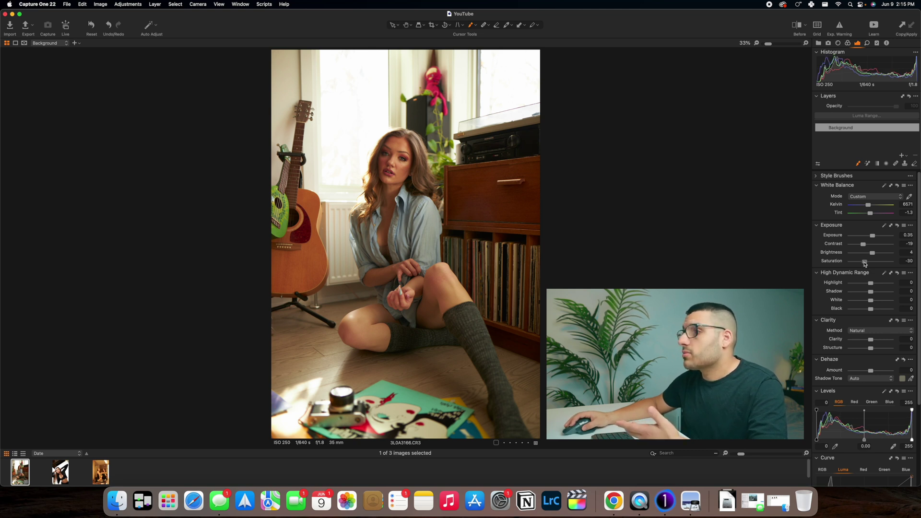
double_click(866, 262)
- Adjust the High Dynamic Range to highlight -58, shadow 15, white 29 and black -6
scroll(844, 293, down, 3)
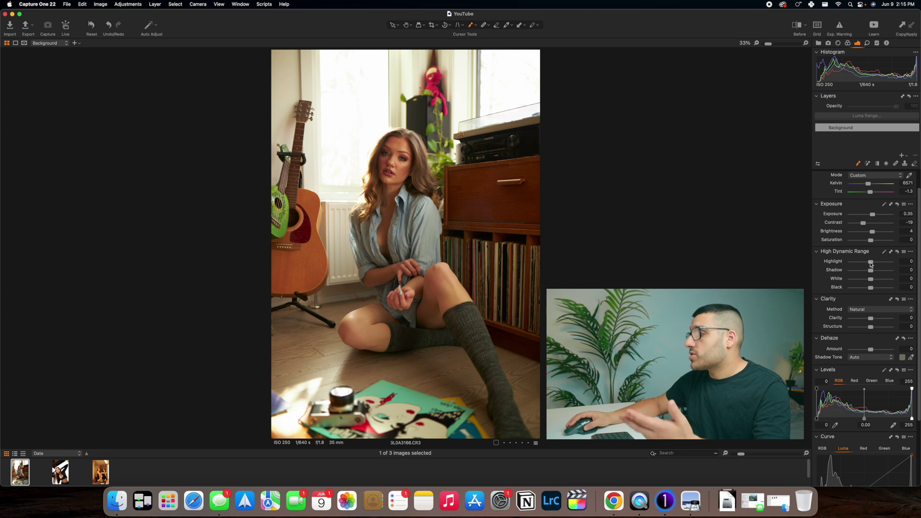
drag(871, 262, 850, 262)
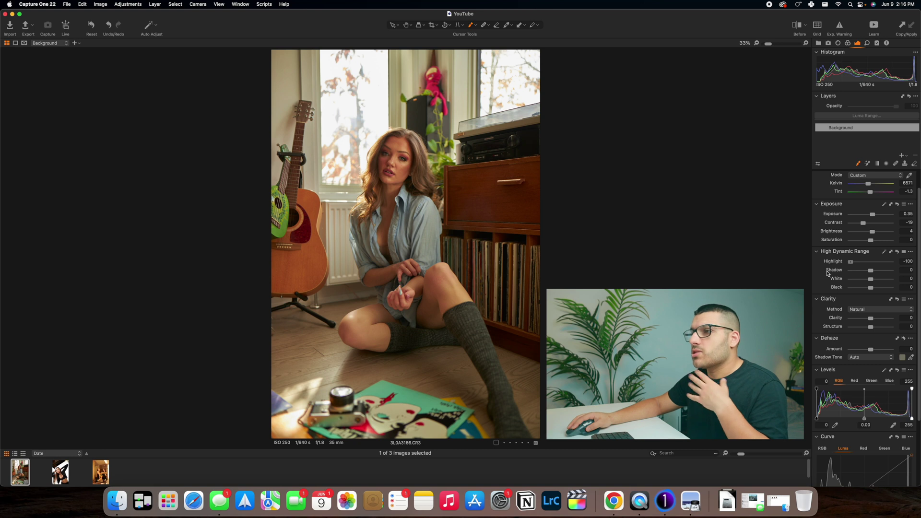
key(super+z)
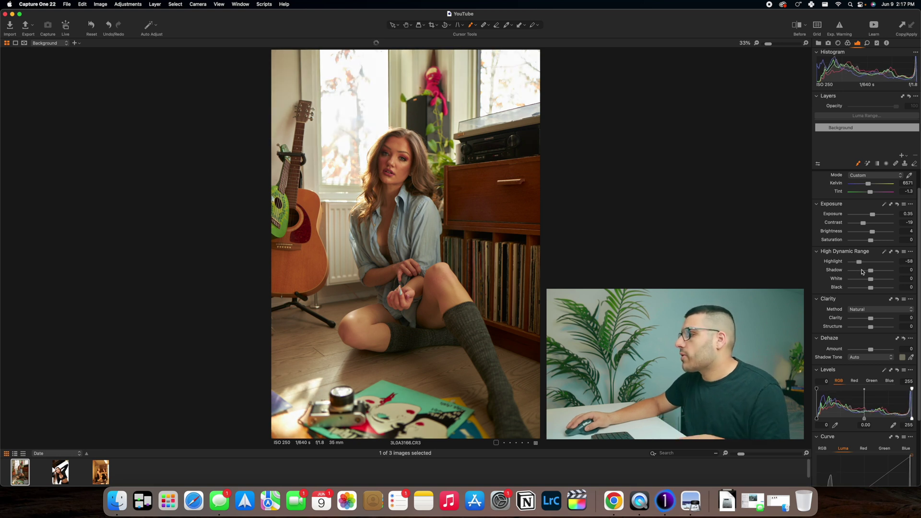
drag(870, 272, 896, 274)
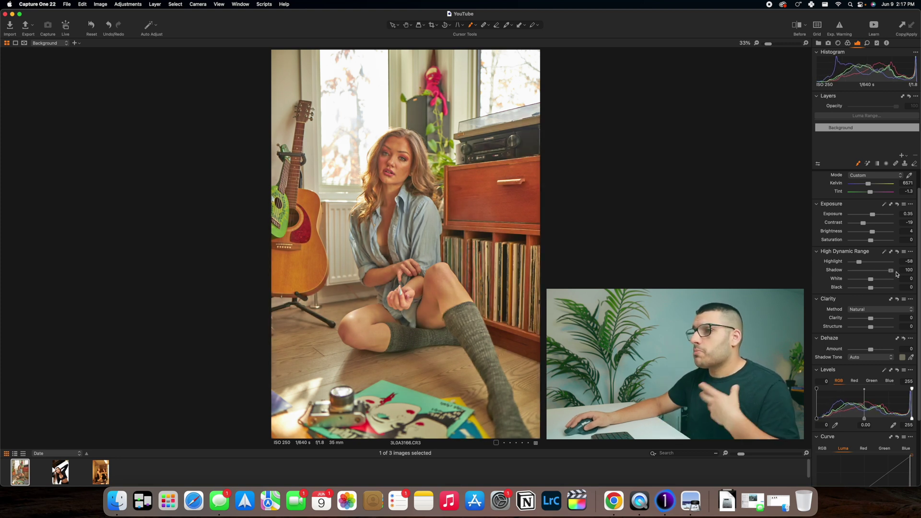
drag(896, 274, 876, 271)
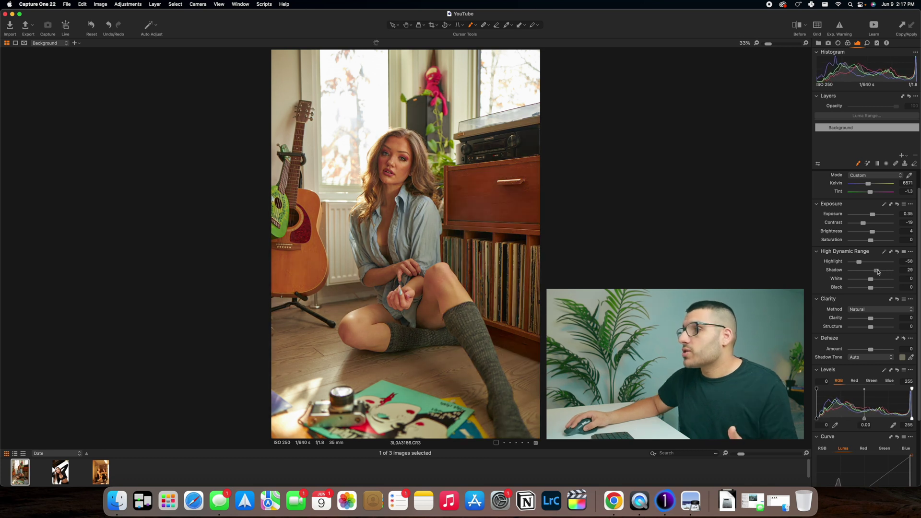
drag(876, 272, 875, 271)
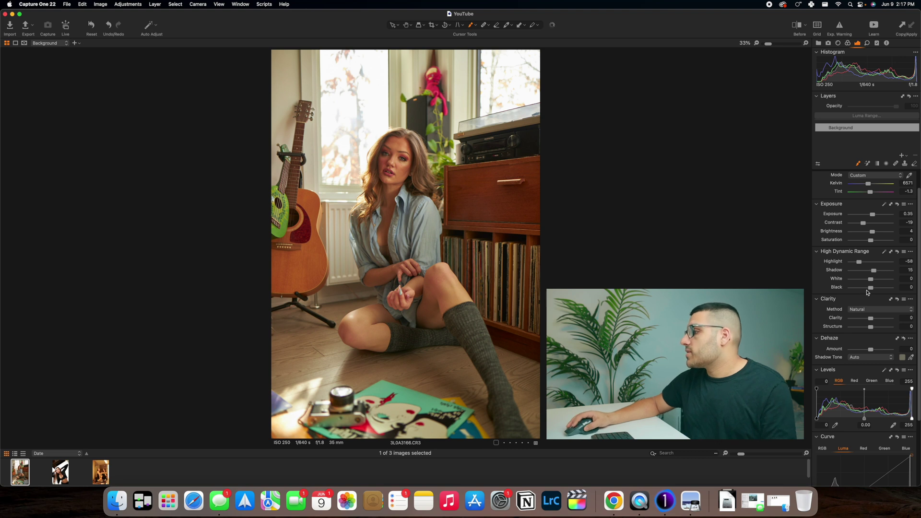
mouse_move(871, 283)
mouse_down()
mouse_move(879, 281)
mouse_move(869, 290)
mouse_up()
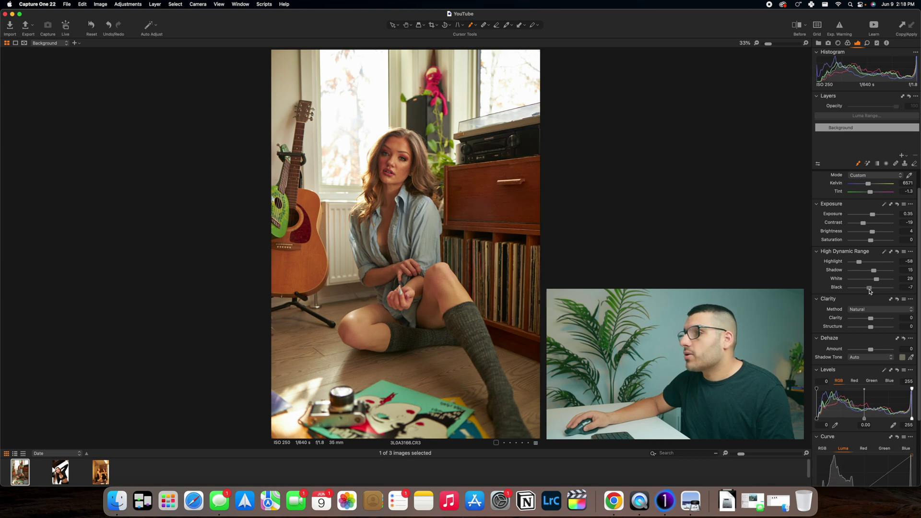
- Set clarity to -10 and structure to 10 with the Natural method
scroll(858, 283, down, 2)
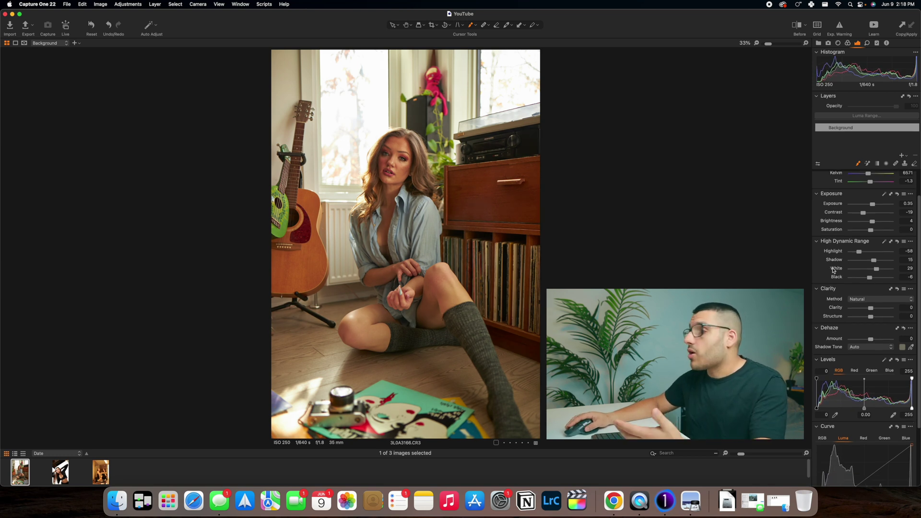
scroll(834, 274, down, 2)
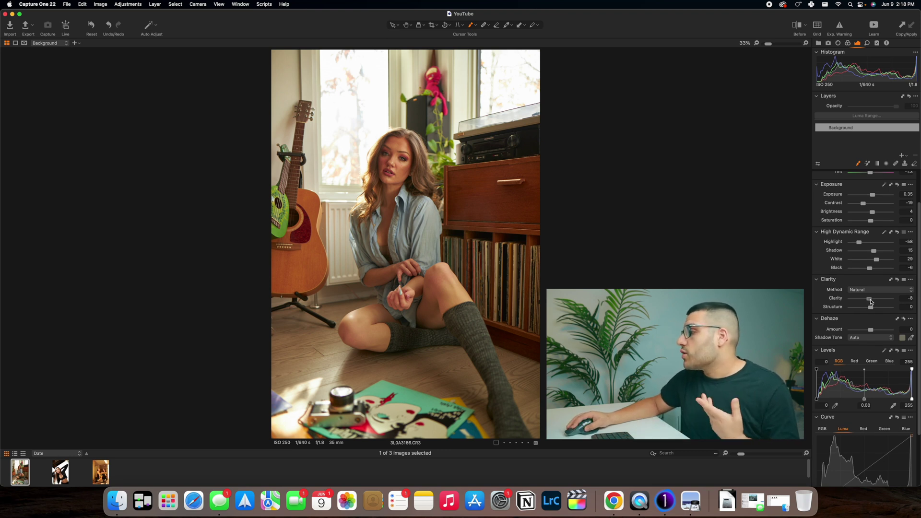
mouse_move(867, 302)
mouse_down()
mouse_move(845, 305)
mouse_move(906, 305)
mouse_move(868, 308)
mouse_up()
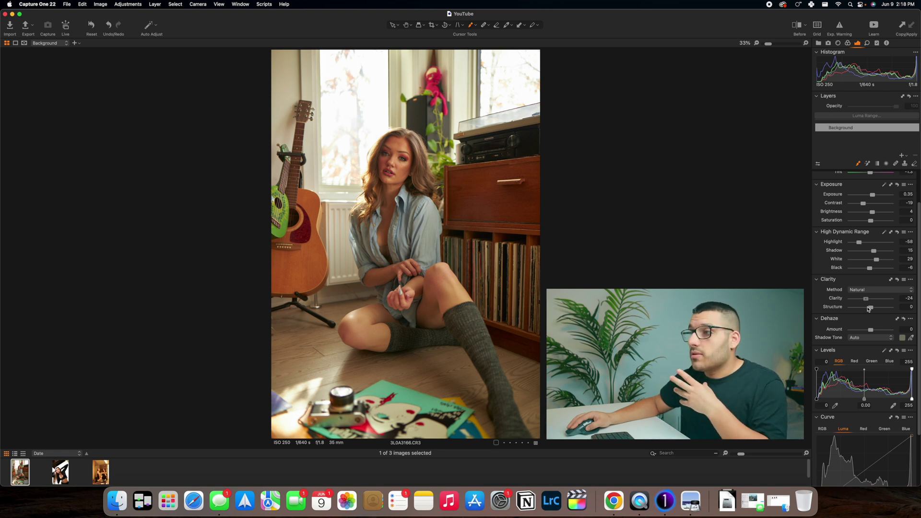
key(super+alt+0)
mouse_move(867, 298)
mouse_down()
mouse_move(857, 301)
mouse_move(870, 301)
mouse_up()
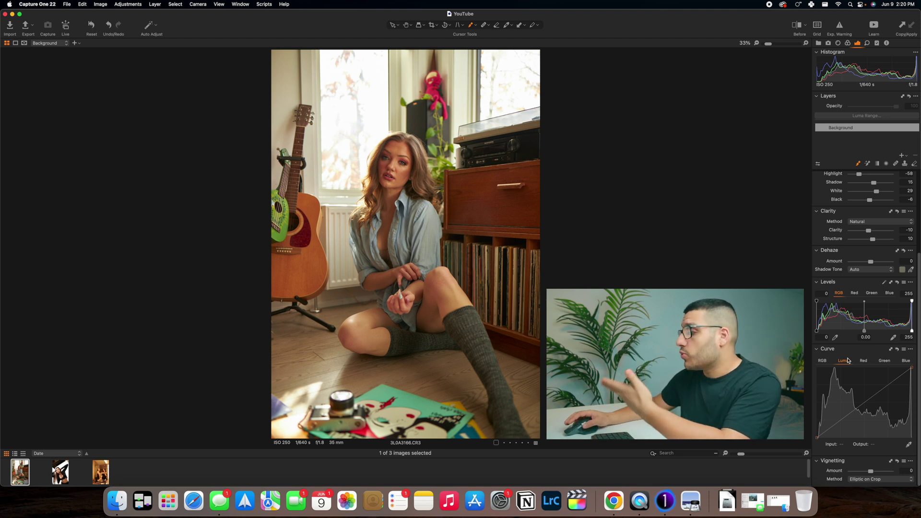
- Shape the Luma curve with shadow and highlight points, raise its black point slightly and lower its white point slightly
drag(838, 420, 816, 436)
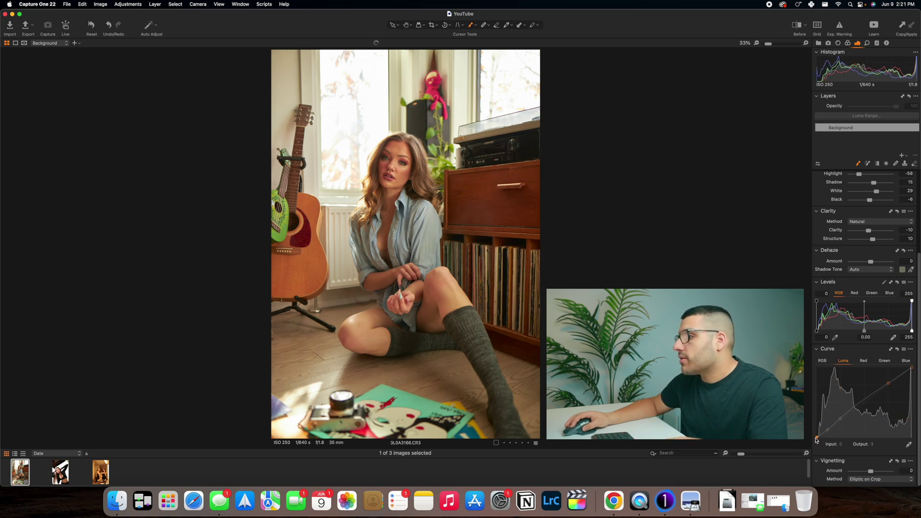
mouse_move(911, 369)
mouse_down()
mouse_move(913, 381)
mouse_move(916, 370)
mouse_up()
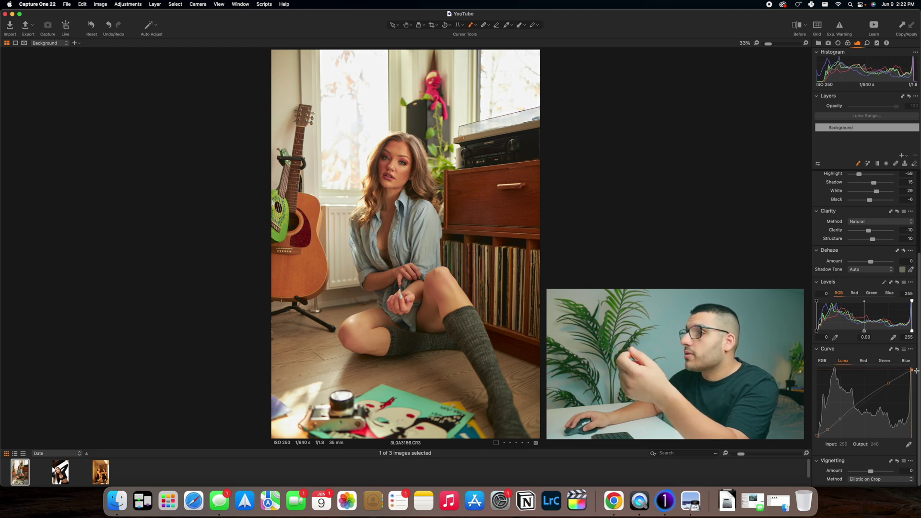
scroll(863, 240, up, 1)
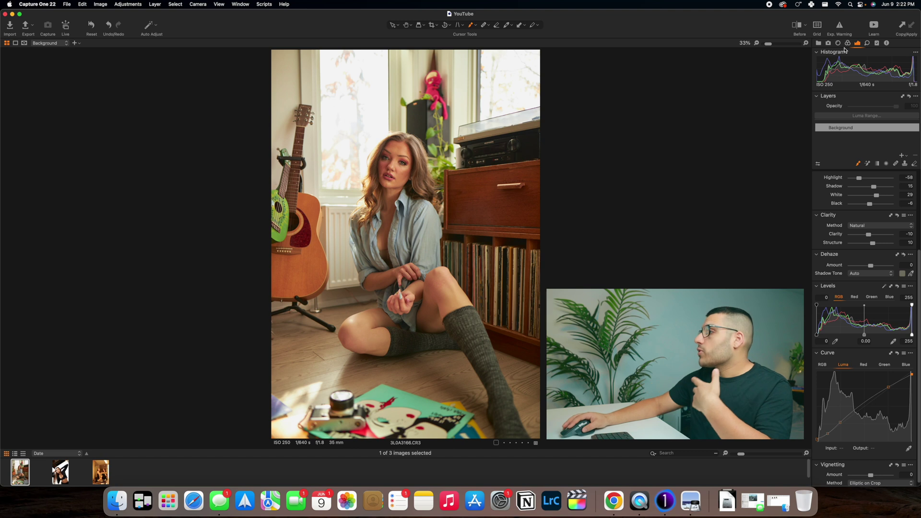
- Grade the photo with the 3-Way color balance, tinting shadows yellow-green, midtones slightly orange and highlights blue
click(847, 43)
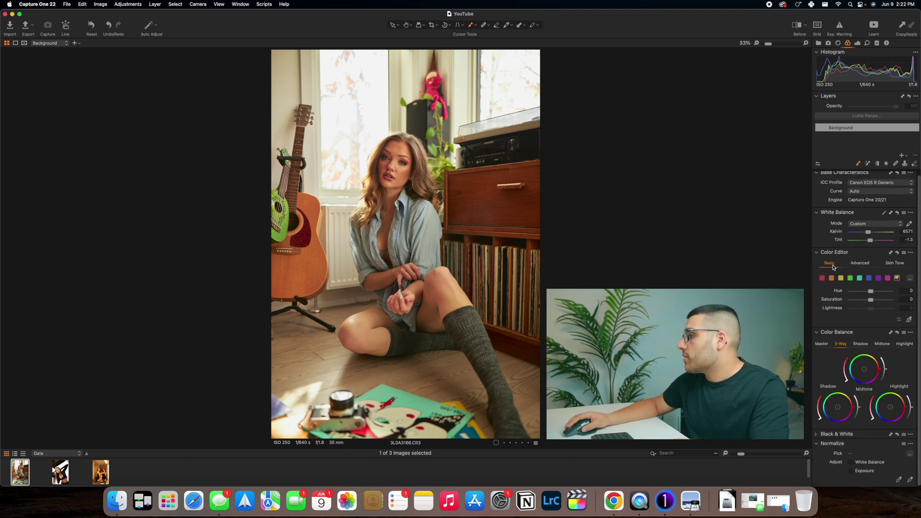
drag(838, 407, 839, 402)
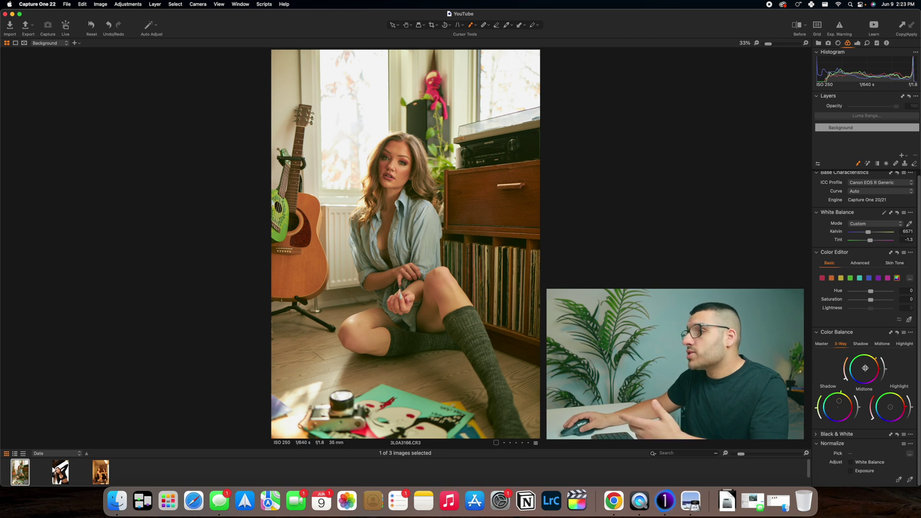
drag(889, 407, 885, 408)
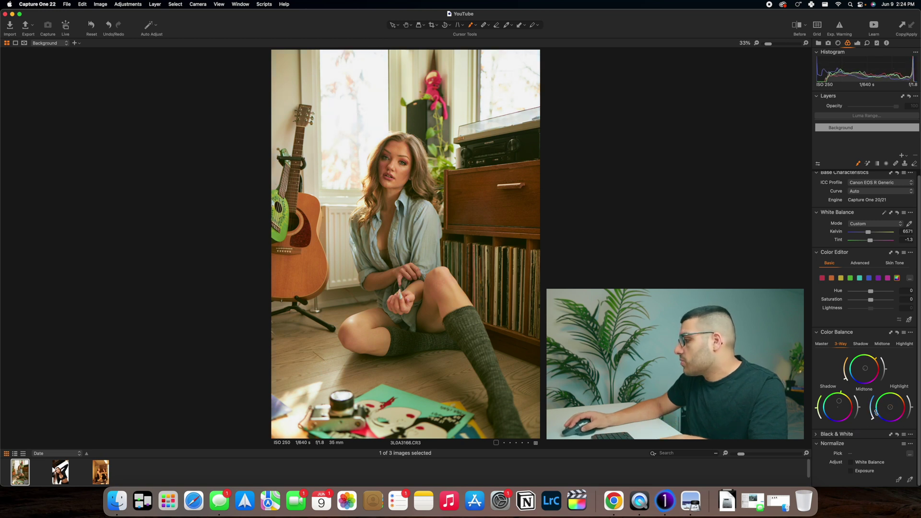
mouse_move(871, 423)
mouse_down()
mouse_move(870, 407)
mouse_move(872, 415)
mouse_move(837, 407)
mouse_up()
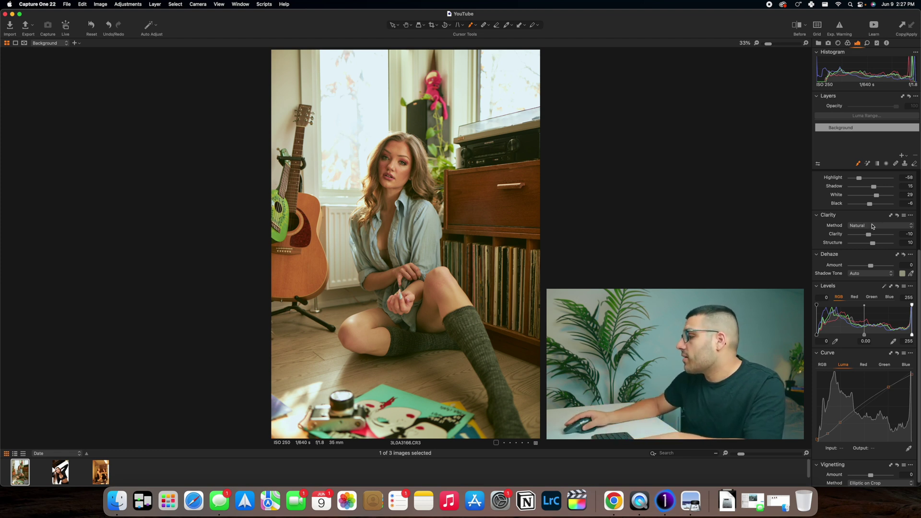
- Set contrast to -14 and black to -13, and brighten the RGB Levels midtone to 0.16
scroll(844, 287, up, 3)
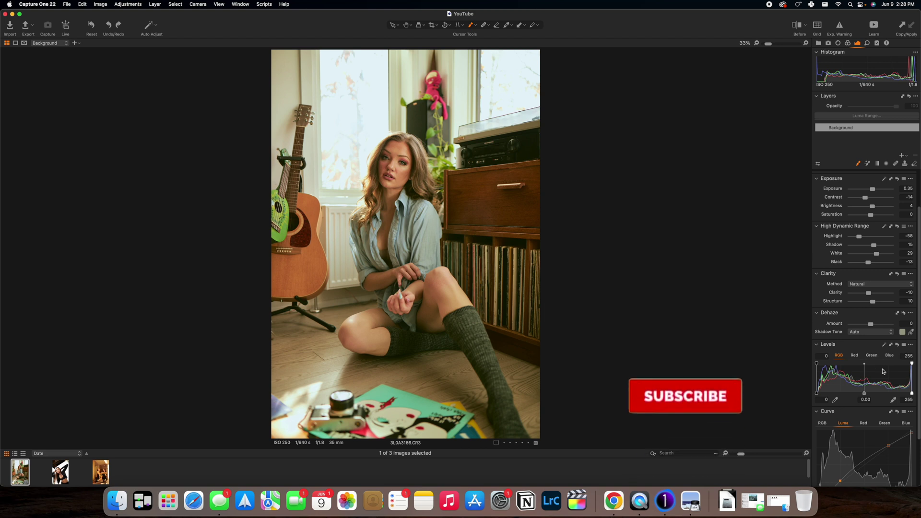
drag(864, 393, 857, 395)
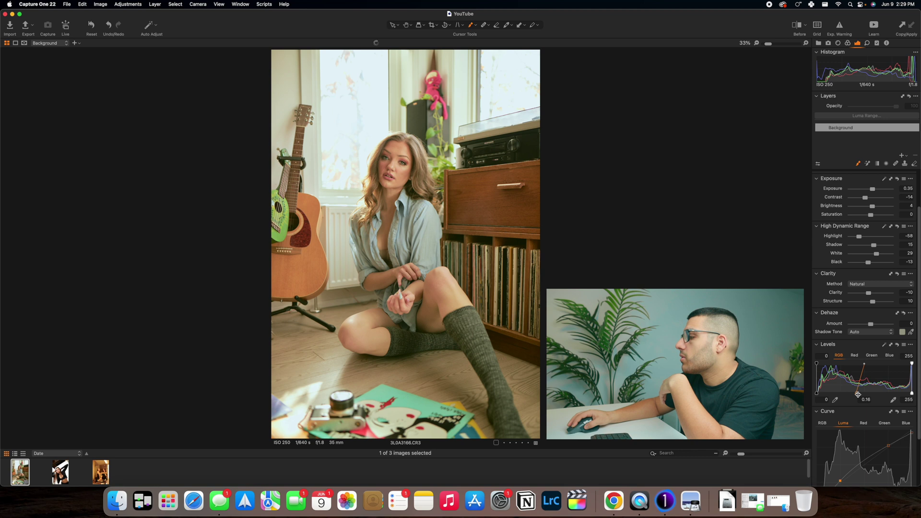
- Add shadow, highlight and midtone points to the RGB curve and pull the shadow point slightly down
scroll(857, 394, down, 3)
click(823, 362)
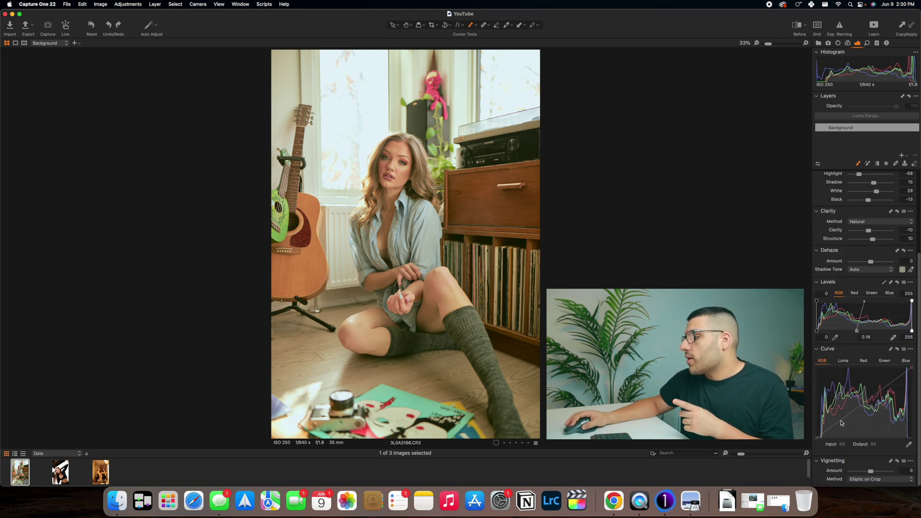
drag(841, 423, 840, 422)
click(888, 383)
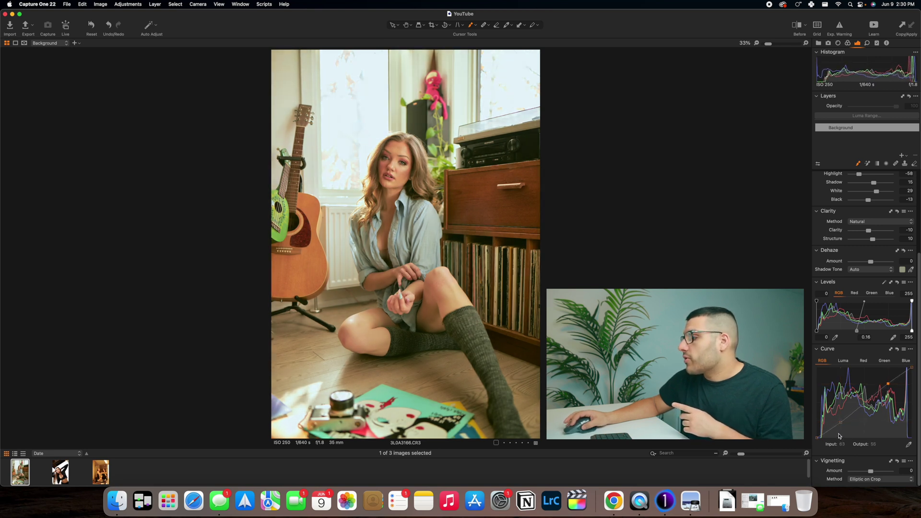
drag(841, 422, 840, 423)
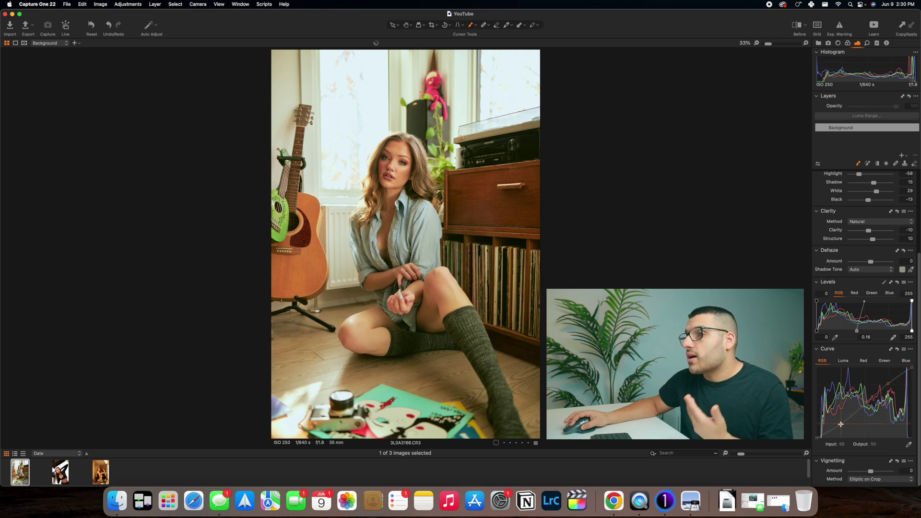
click(863, 404)
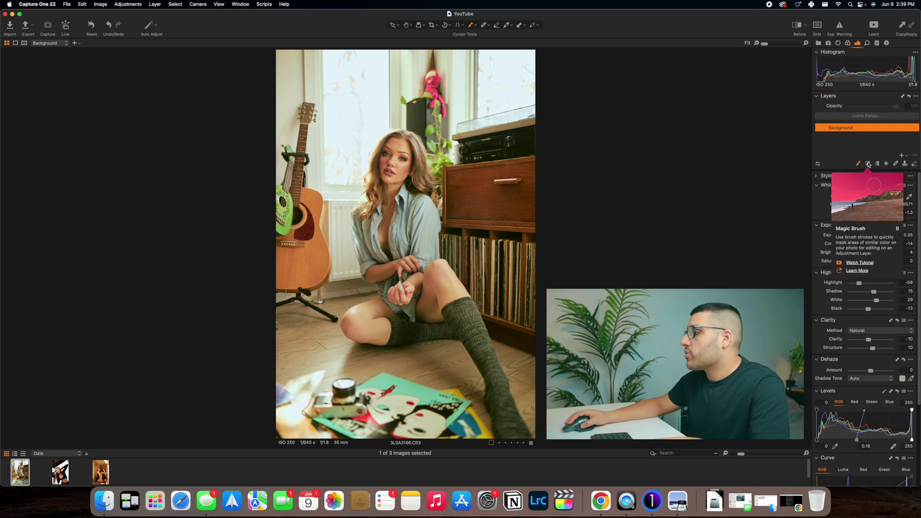
- Try masking areas of similar color across the photo with the Magic Brush, and delete the resulting adjustment layer
click(868, 164)
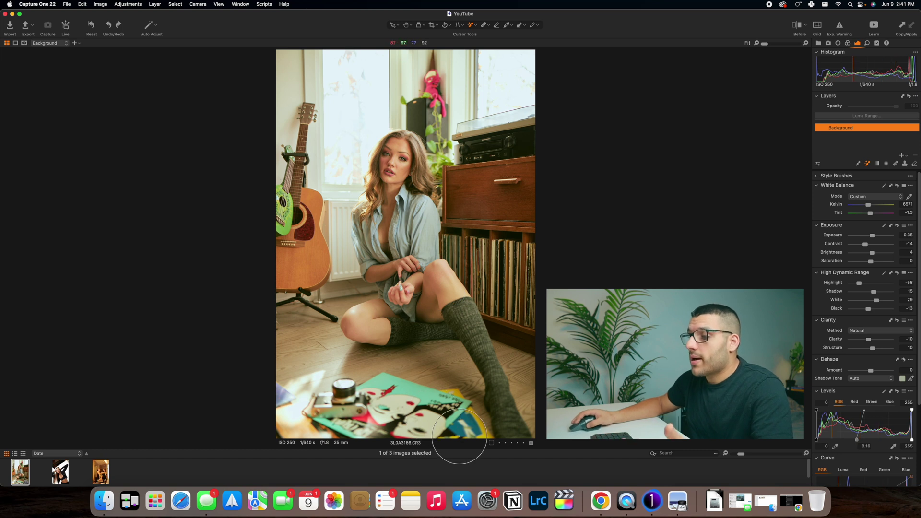
mouse_move(460, 435)
mouse_down()
mouse_move(438, 370)
mouse_move(366, 383)
mouse_move(306, 357)
mouse_move(292, 290)
mouse_move(312, 250)
mouse_move(293, 131)
mouse_move(465, 139)
mouse_move(322, 228)
mouse_move(501, 100)
mouse_move(478, 240)
mouse_move(532, 227)
mouse_up()
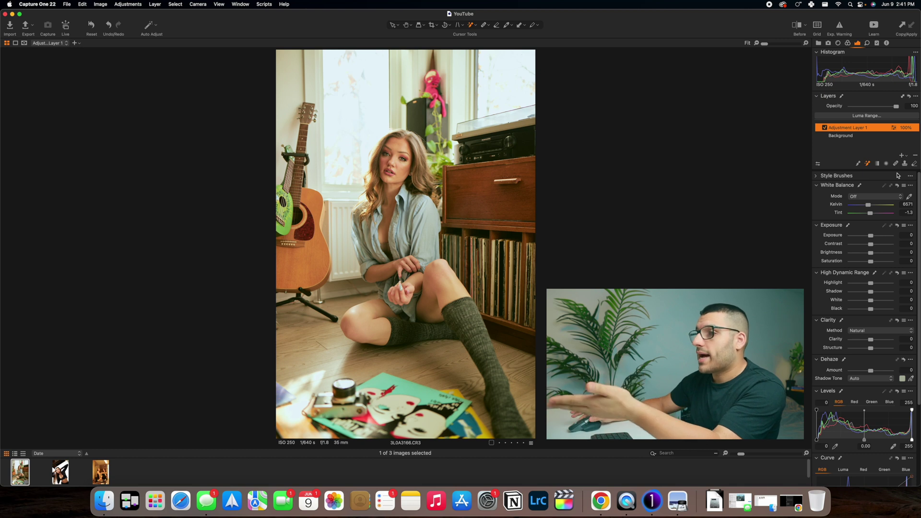
drag(877, 238, 870, 240)
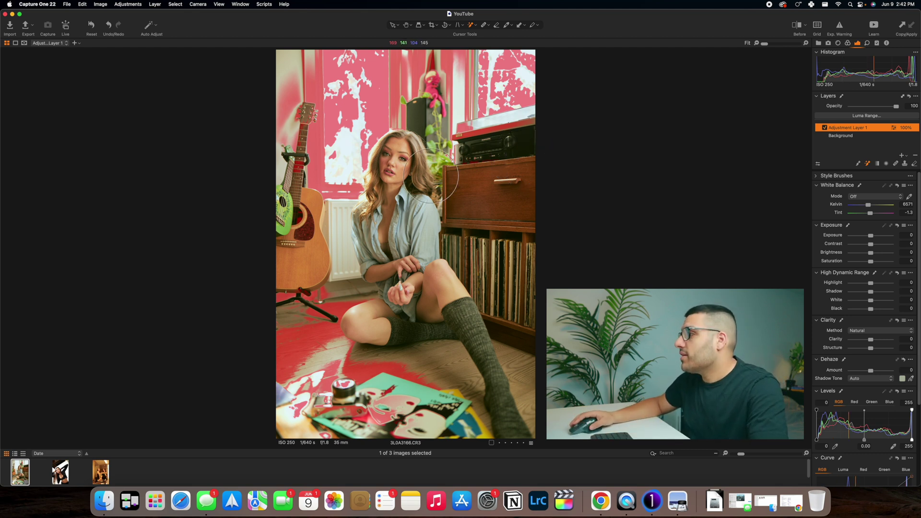
click(357, 387)
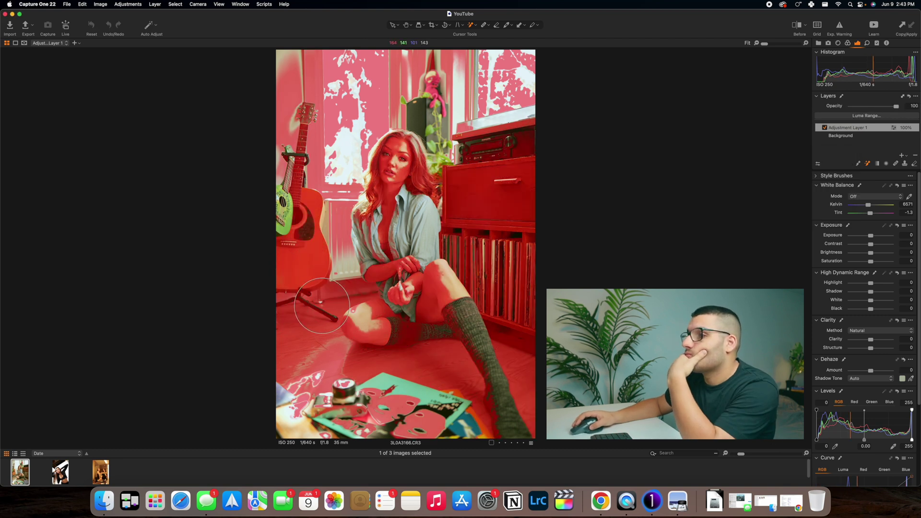
click(876, 129)
key(Delete)
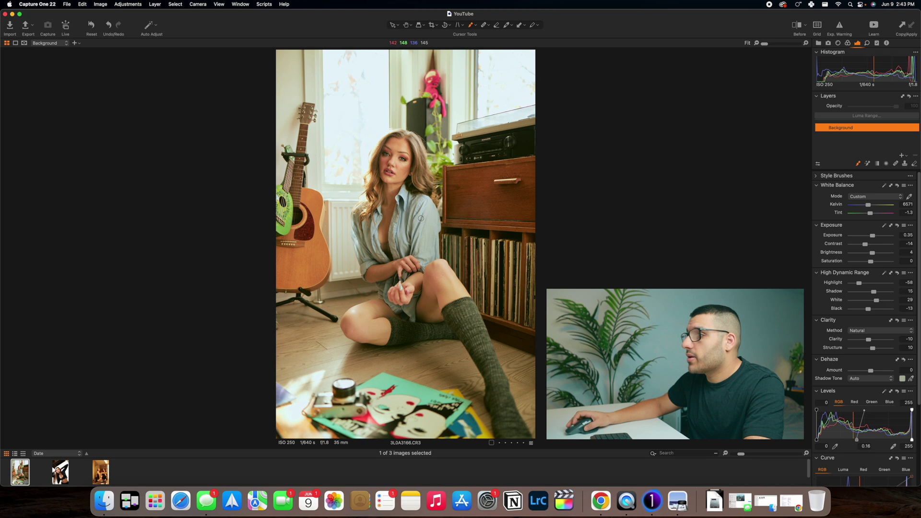
- Brush a mask over the seated woman on a new adjustment layer and set that layer's clarity to -36
mouse_move(392, 140)
mouse_down()
mouse_move(379, 326)
mouse_move(396, 143)
mouse_move(412, 161)
mouse_move(410, 206)
mouse_move(439, 310)
mouse_move(513, 431)
mouse_move(421, 329)
mouse_move(398, 327)
mouse_up()
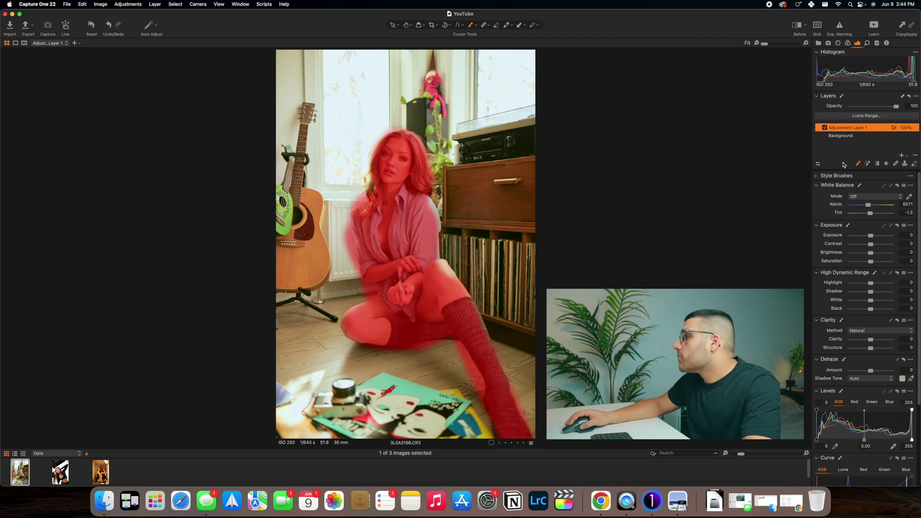
right_click(860, 135)
click(813, 141)
key(e)
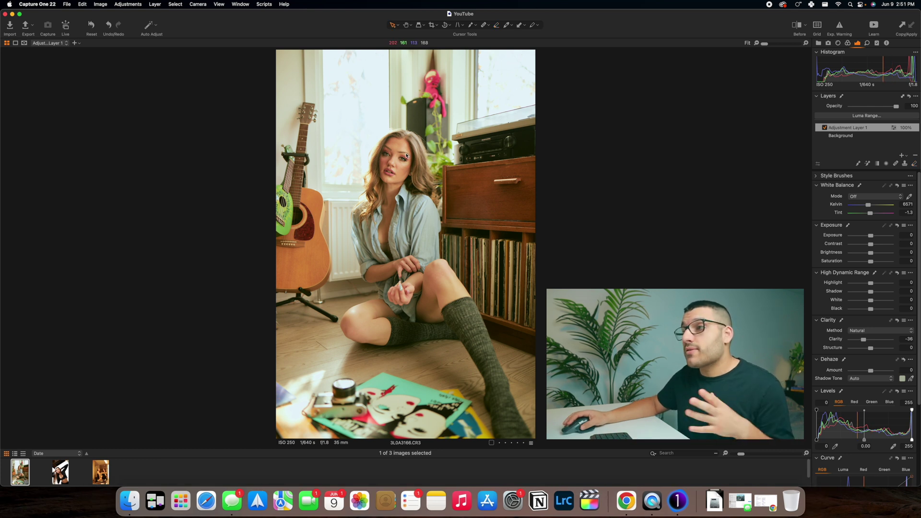
scroll(361, 155, up, 5)
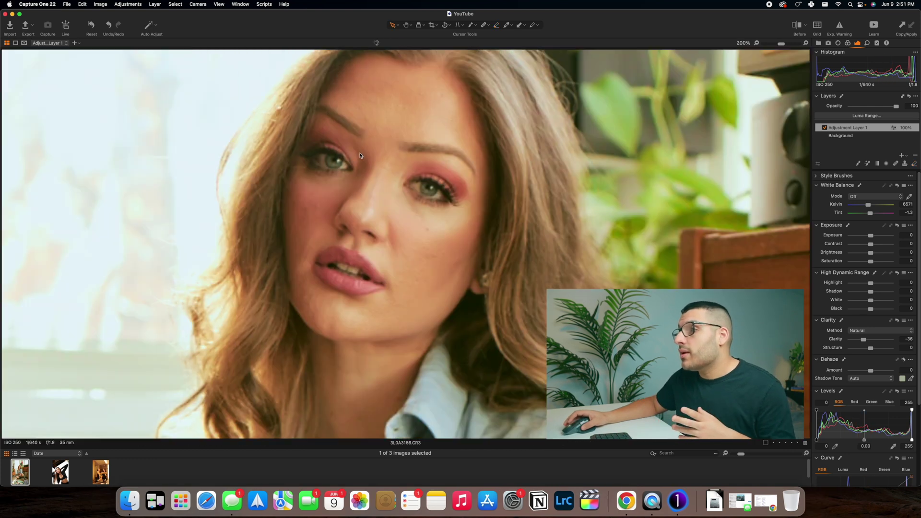
- Remove the skin blemishes on the woman's cheeks and forehead with the Remove Spot tool
scroll(361, 155, up, 3)
scroll(472, 157, down, 3)
scroll(358, 153, up, 3)
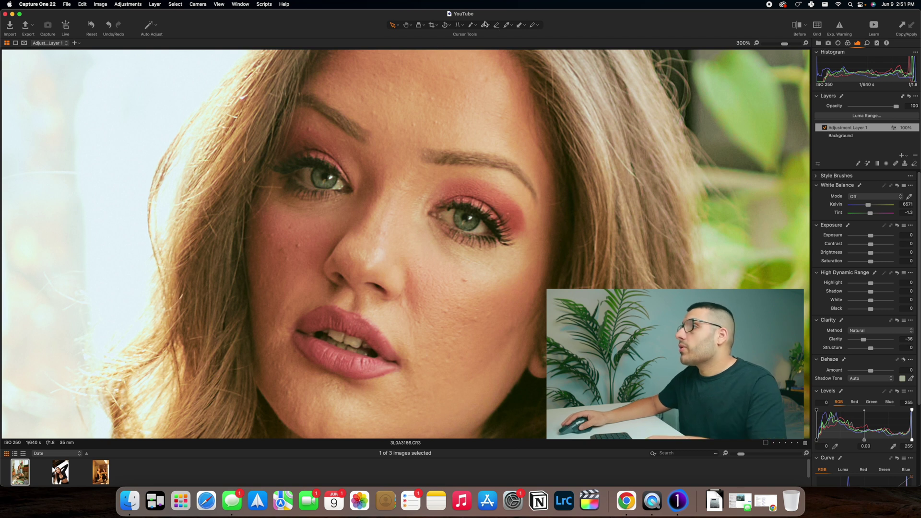
click(487, 26)
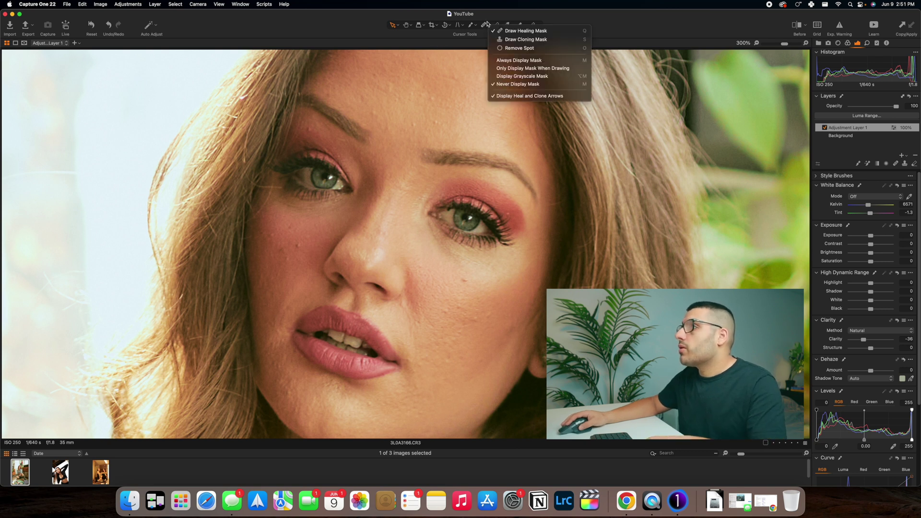
click(502, 48)
scroll(307, 249, up, 2)
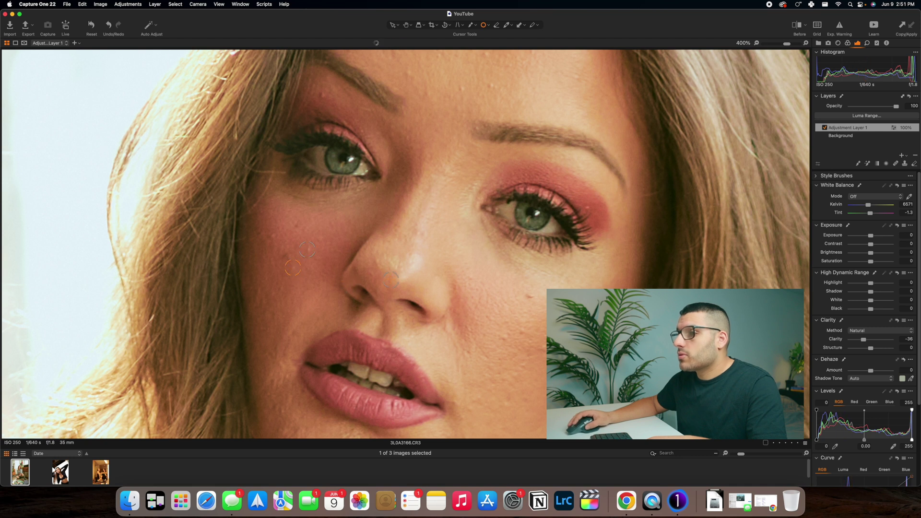
click(285, 258)
click(275, 235)
click(296, 227)
click(449, 105)
click(465, 100)
click(493, 85)
click(579, 78)
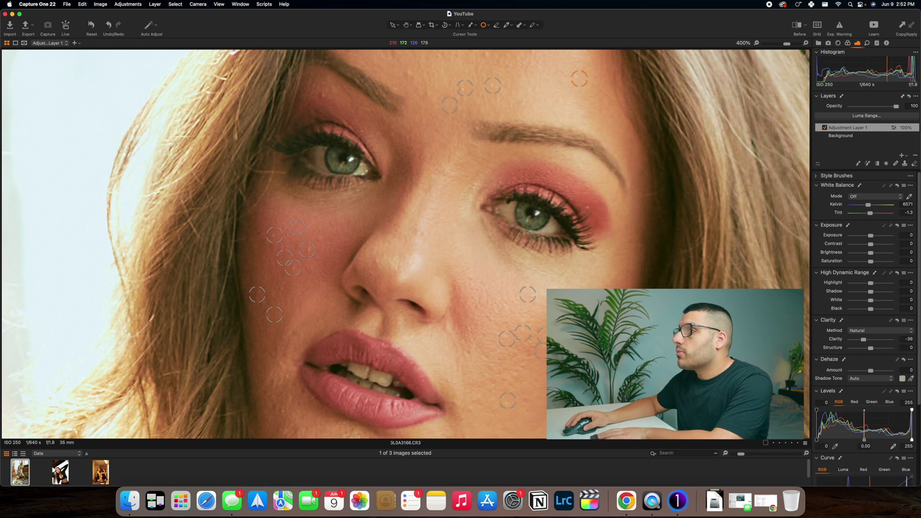
- Clean up the overlapping spot-removal circles on the forehead above the outer end of the eyebrow
scroll(491, 112, right, 5)
scroll(491, 111, up, 2)
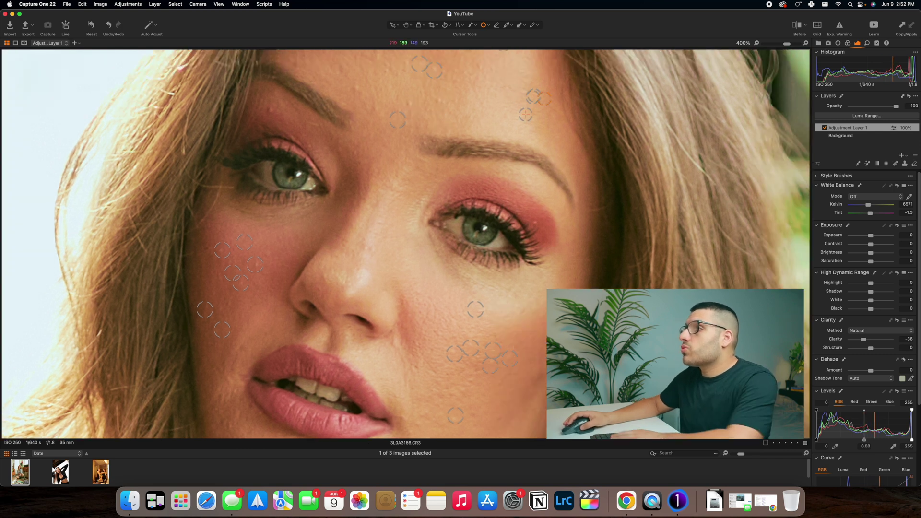
key(Delete)
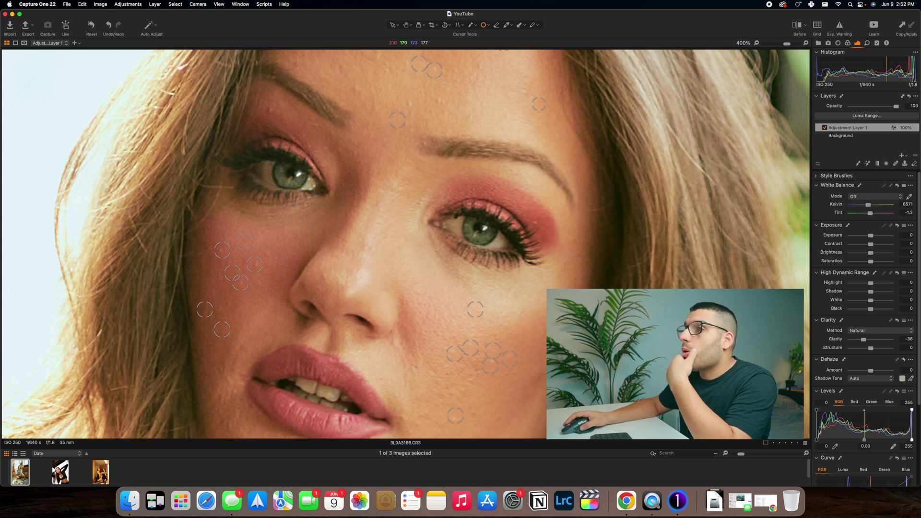
- Draw a healing mask over the remaining blemish on the forehead above the eyebrow
click(485, 25)
click(516, 68)
click(504, 89)
drag(513, 90, 536, 87)
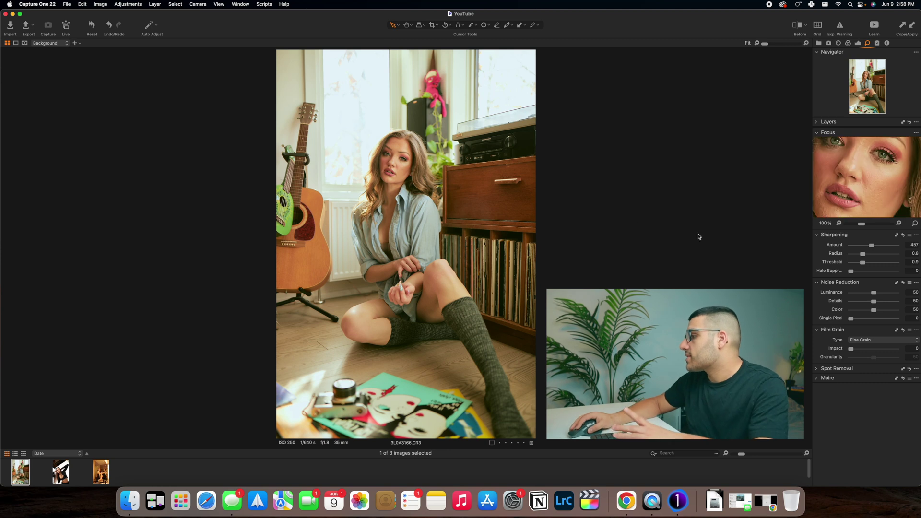
- Set the film grain impact to 50 and try the grain types from Silver Rich through Harsh Grain on a close-up
mouse_move(861, 352)
mouse_down()
mouse_move(889, 355)
mouse_move(875, 356)
mouse_up()
key(super+equal)
click(866, 340)
click(867, 348)
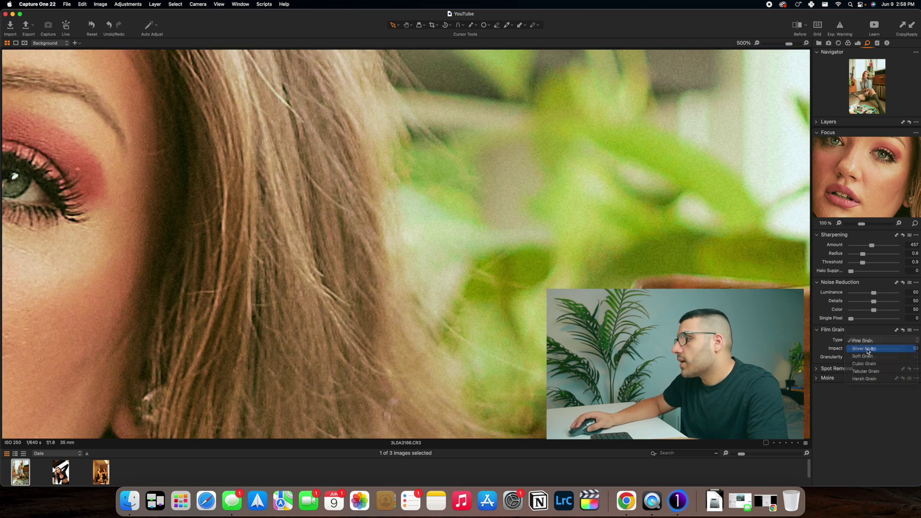
click(868, 338)
click(868, 349)
click(870, 340)
click(869, 348)
click(869, 341)
click(869, 348)
click(869, 341)
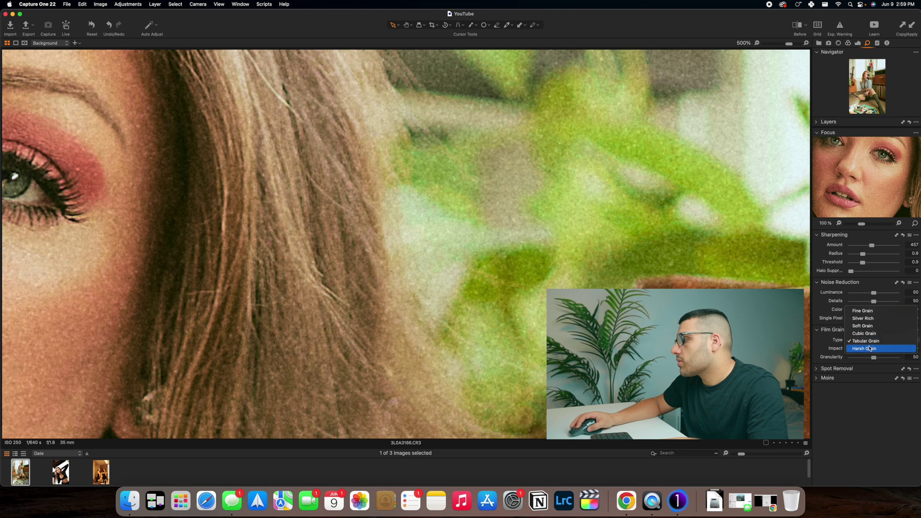
click(868, 349)
- Set the film grain type to Soft Grain with an impact of 15
click(868, 340)
click(867, 318)
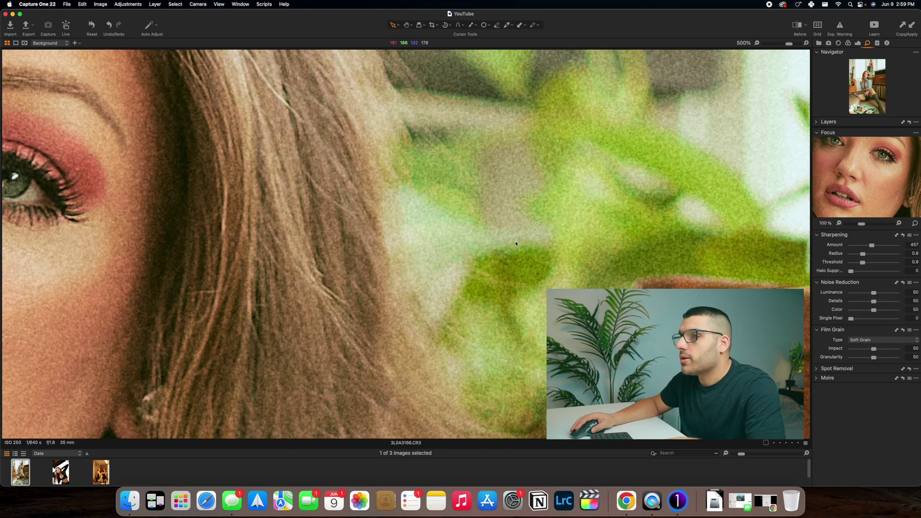
key(super+0)
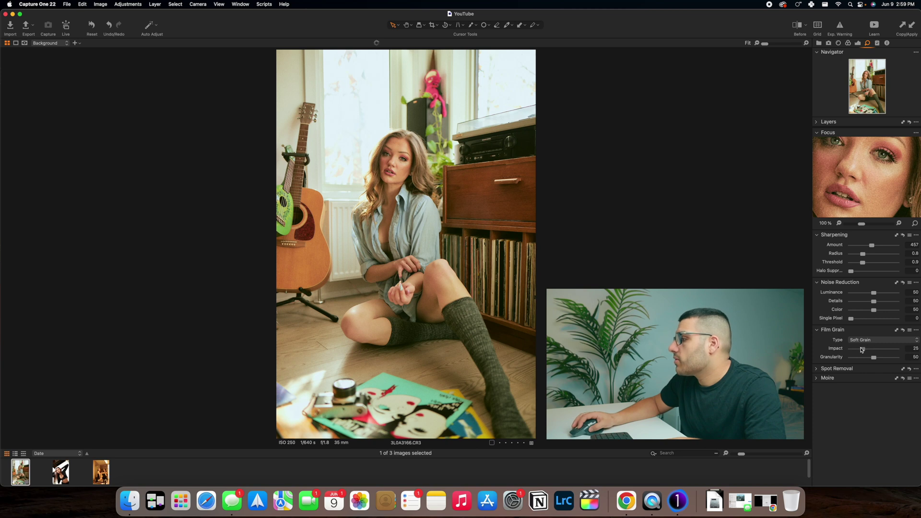
scroll(429, 176, up, 5)
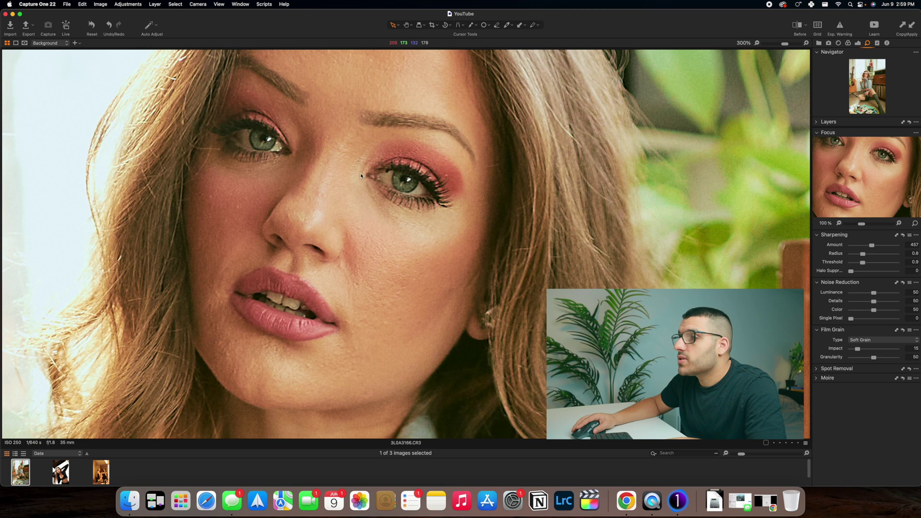
key(super+0)
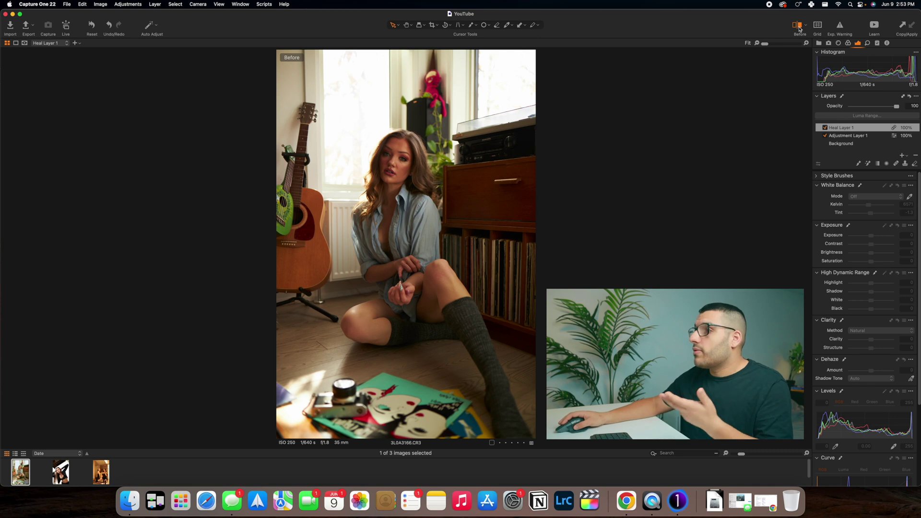
- Compare the edited photo with its original state, using the Split View Slider
click(799, 28)
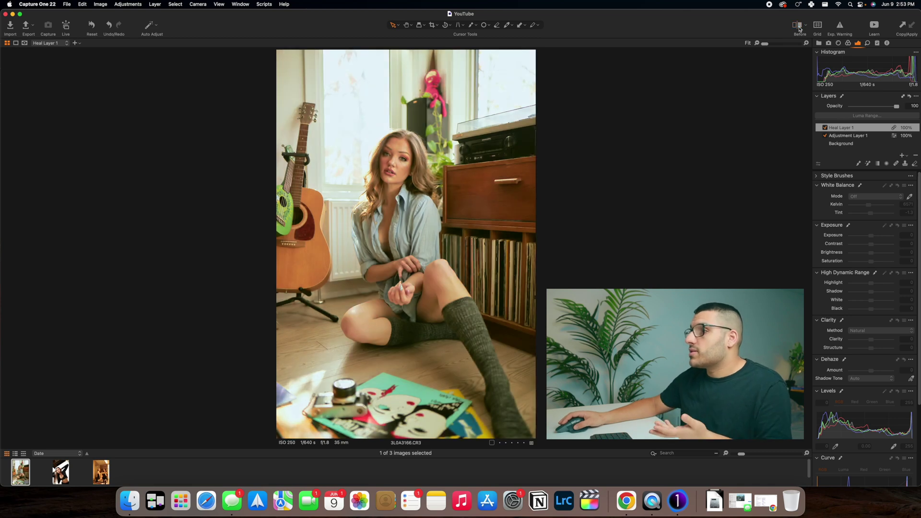
click(807, 28)
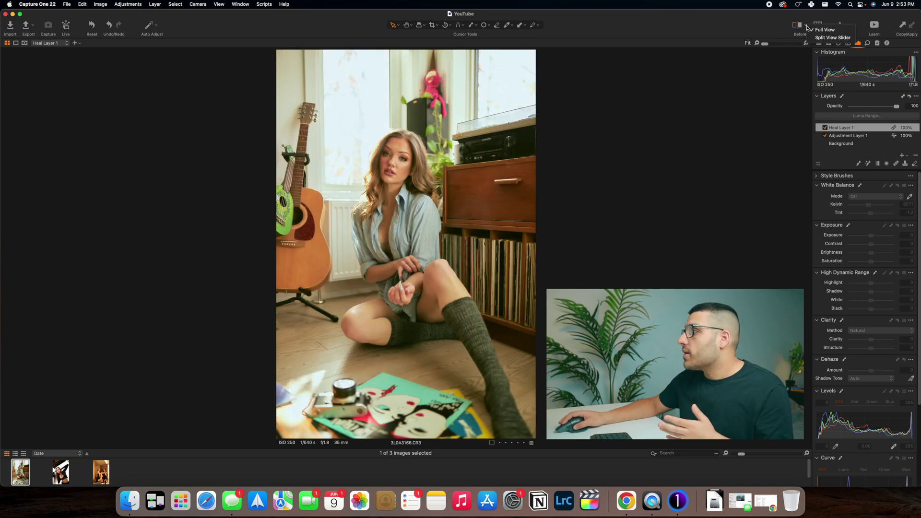
click(820, 40)
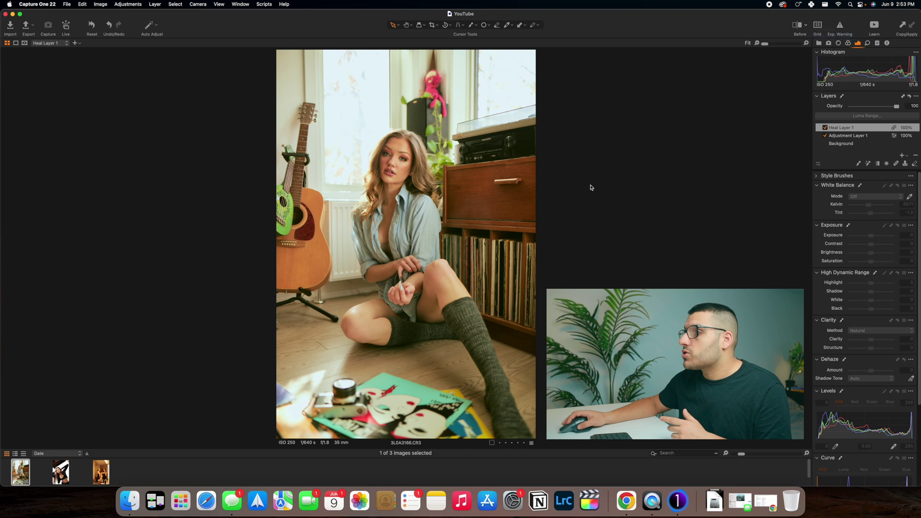
drag(406, 243, 261, 243)
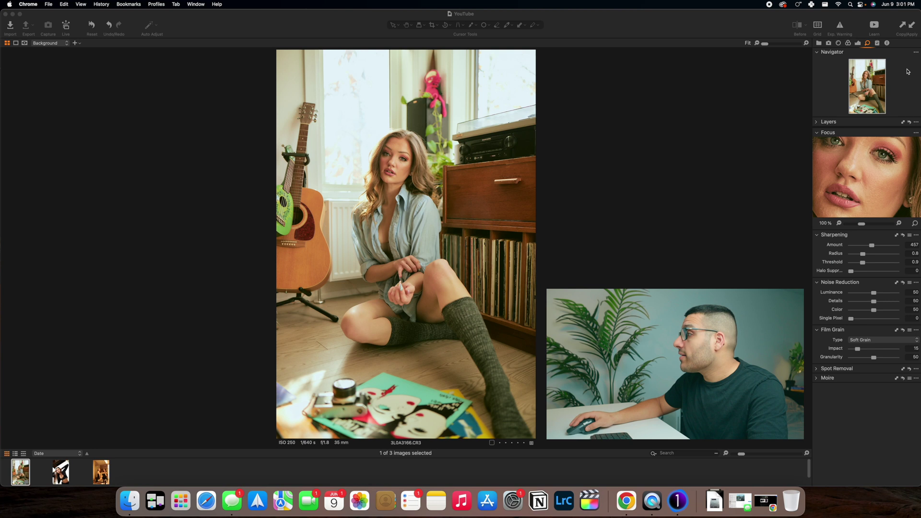
- Save the first portrait's adjustments as a custom style in the Styles folder
click(877, 43)
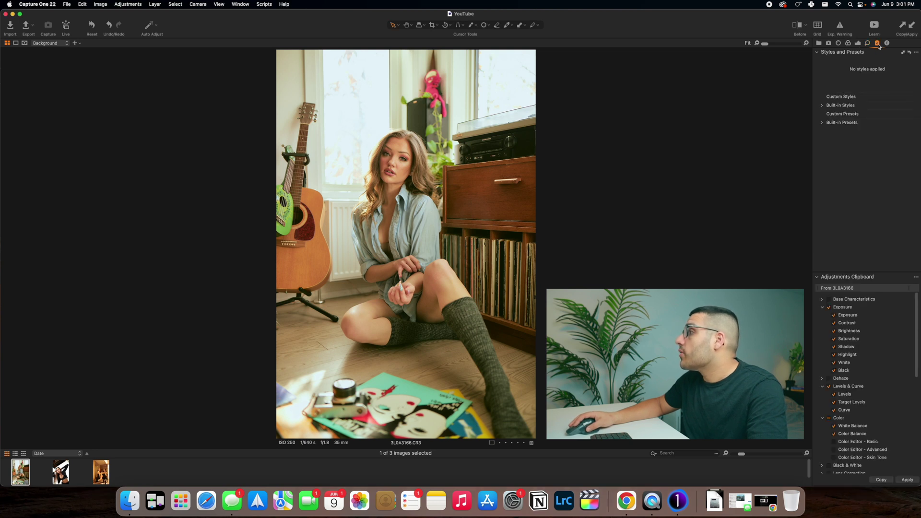
click(915, 54)
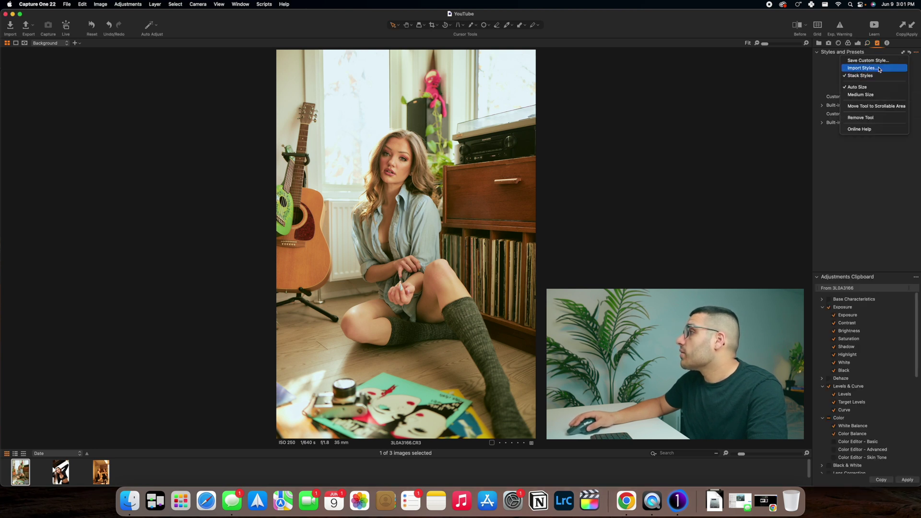
click(878, 61)
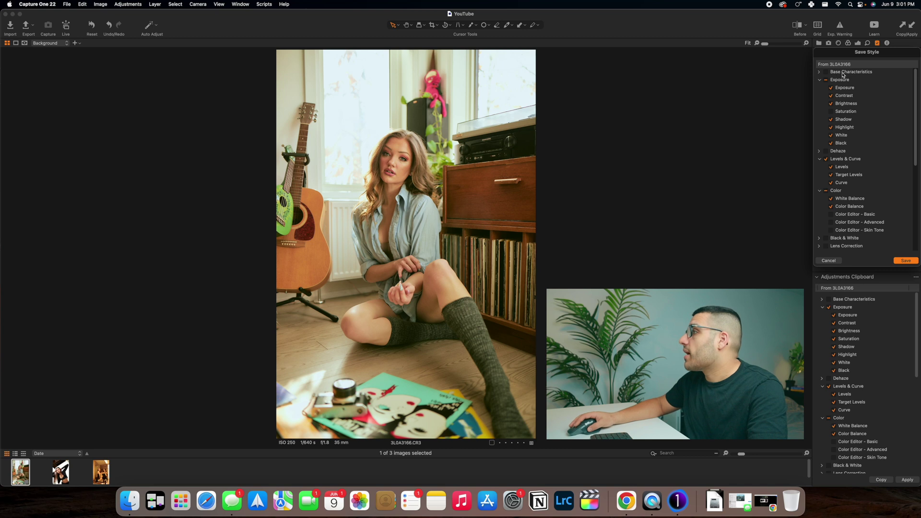
scroll(859, 144, down, 10)
click(905, 260)
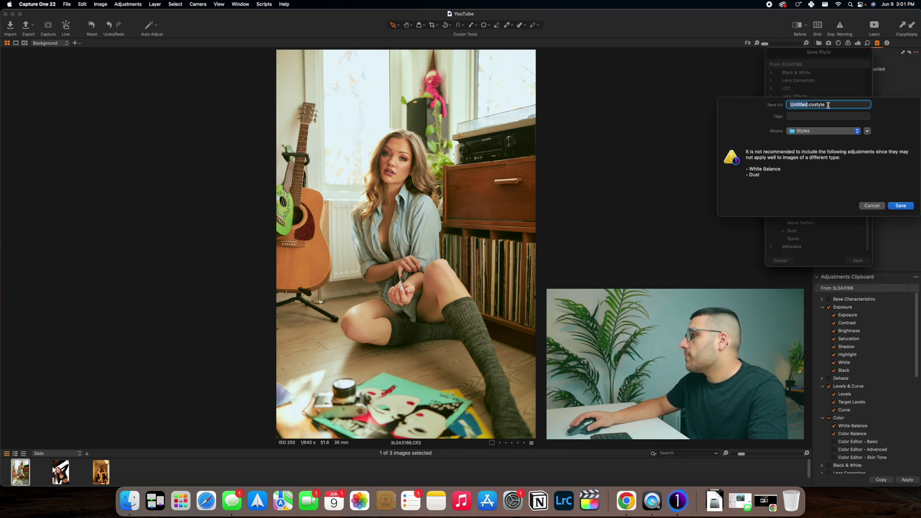
key(Escape)
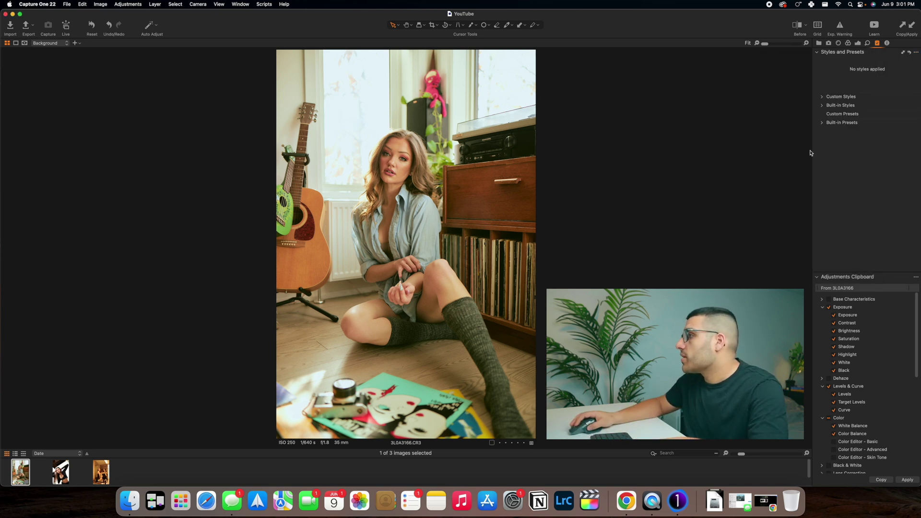
- Apply the saved custom style to the second portrait and open the brush settings of its layer tools
click(822, 97)
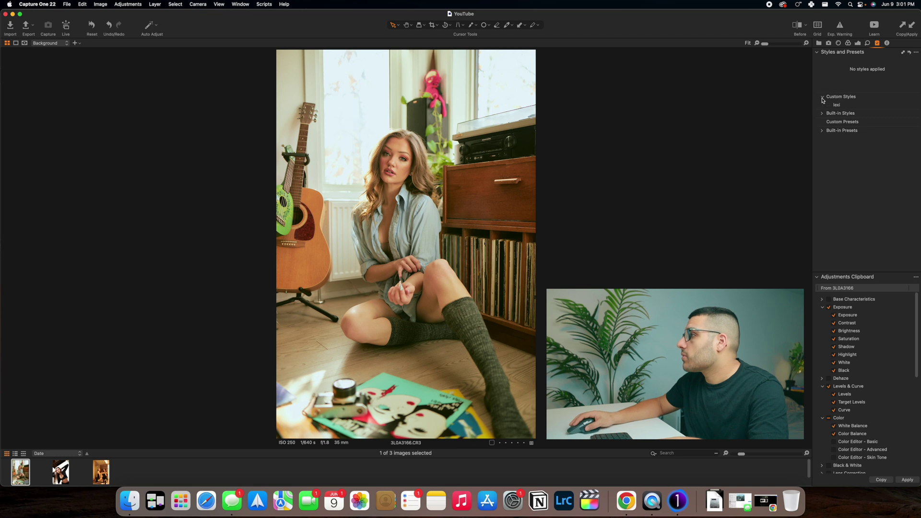
click(837, 105)
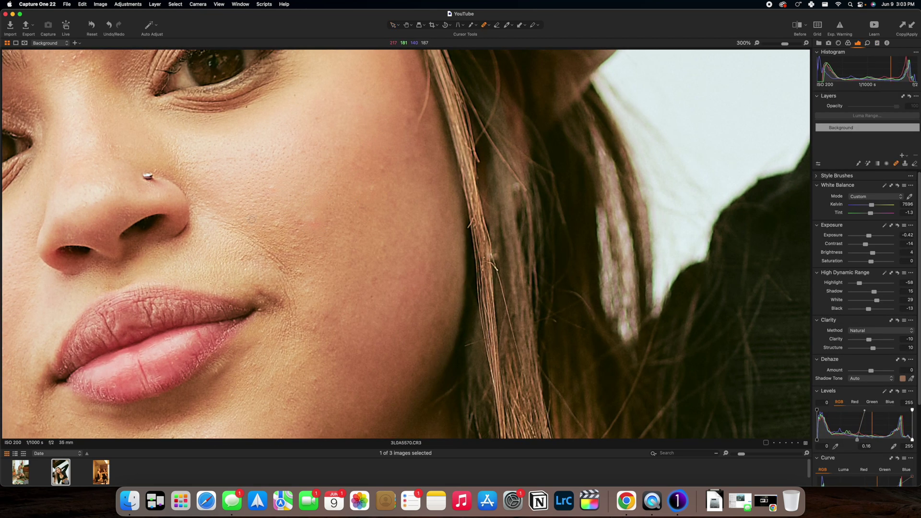
click(818, 165)
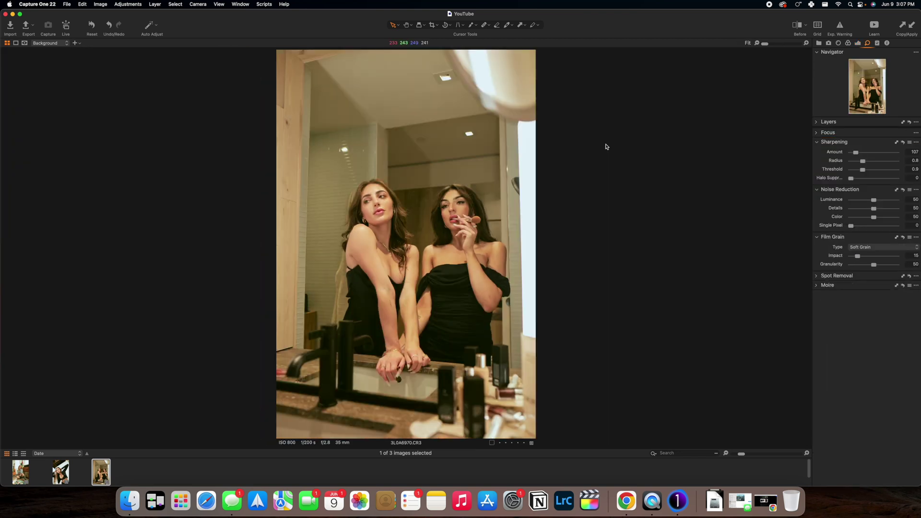
- Set the Color Editor hue to -5.2 and saturation to -13.2, and crop the mirror photo to about 13.85 x 20.78 in
click(848, 43)
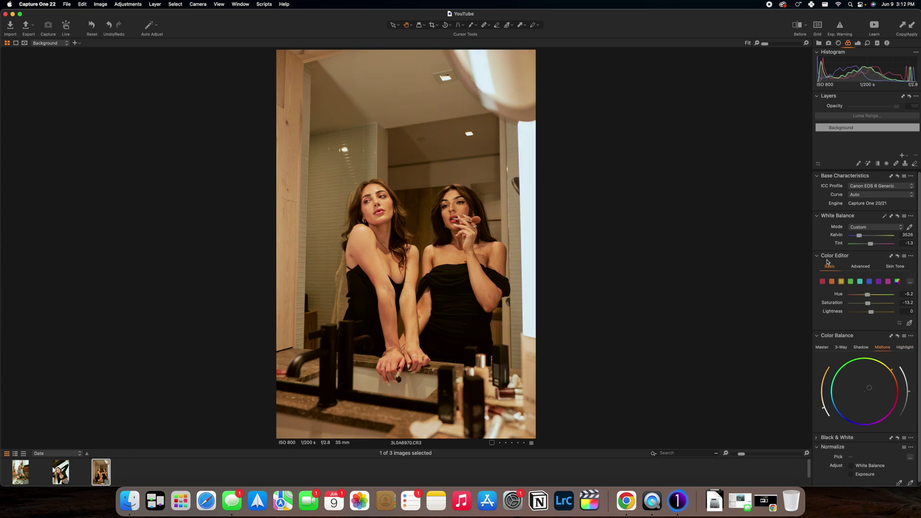
key(r)
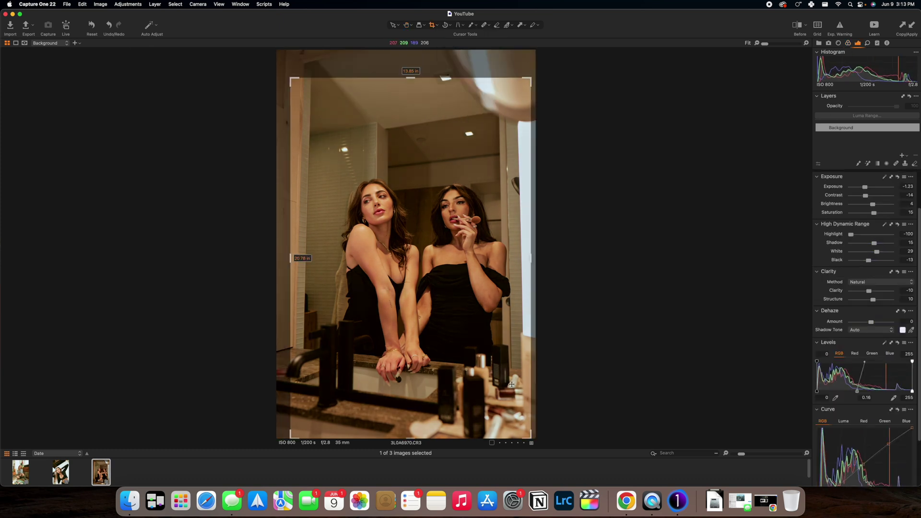
drag(489, 229, 518, 204)
key(v)
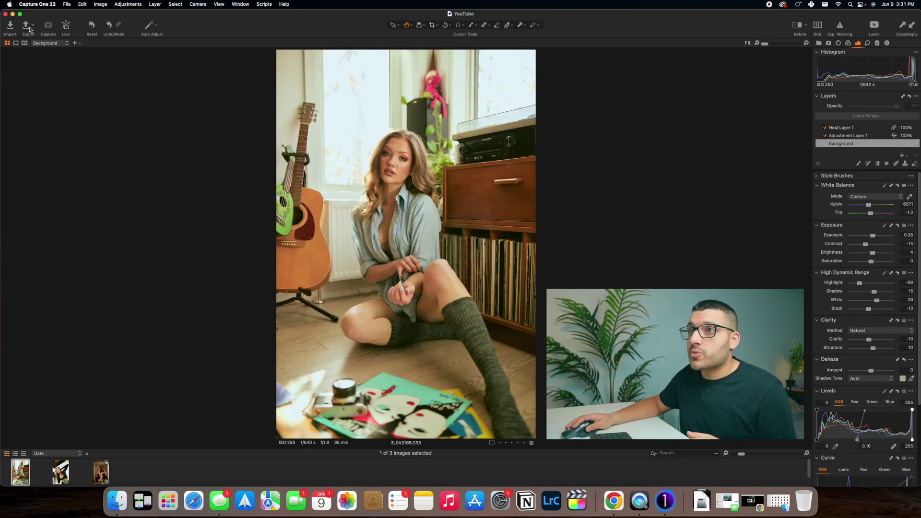
- Open the export window for all the photos and choose the "JPEG - Full size, highest quality" recipe
click(29, 27)
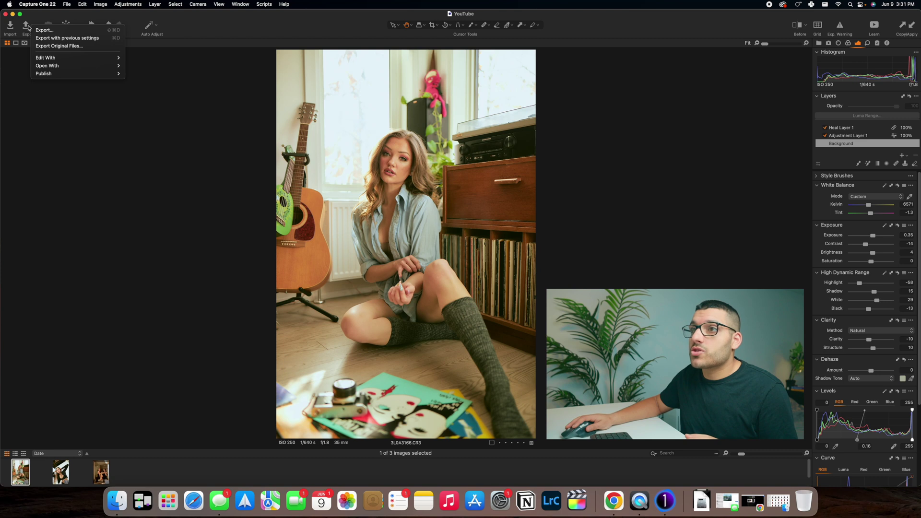
click(43, 30)
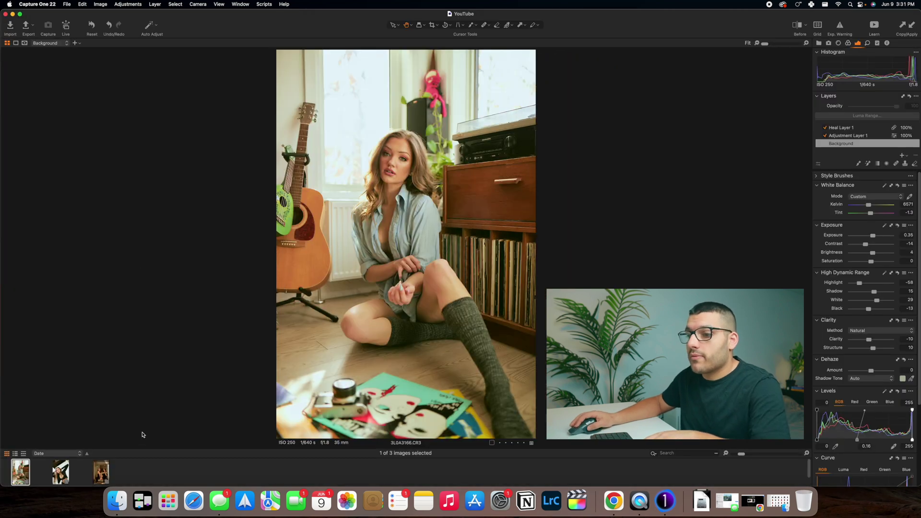
key(super+a)
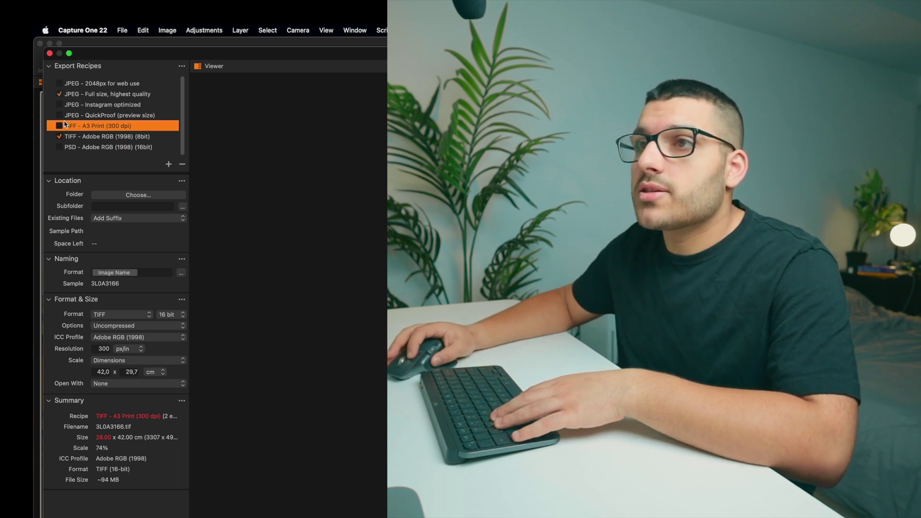
click(106, 94)
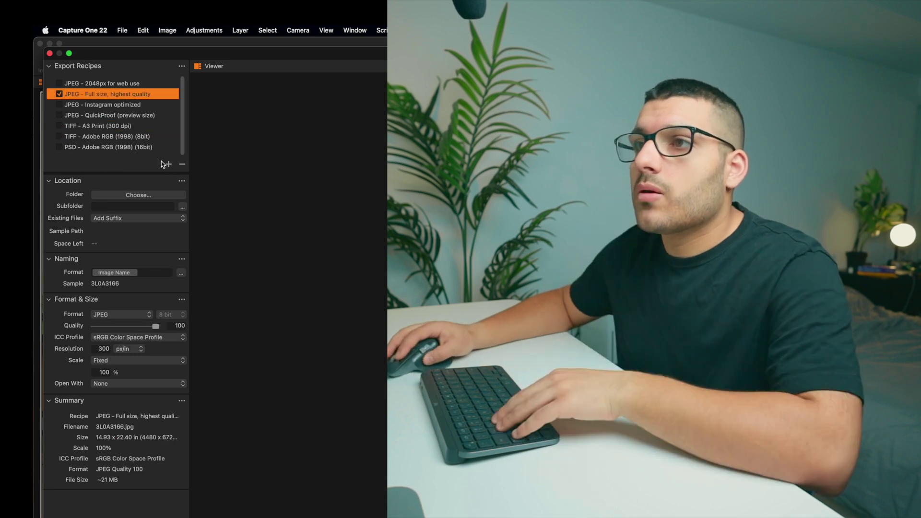
- Create an export recipe named YouTube with the JPEG format and the sRGB Color Space Profile
click(169, 164)
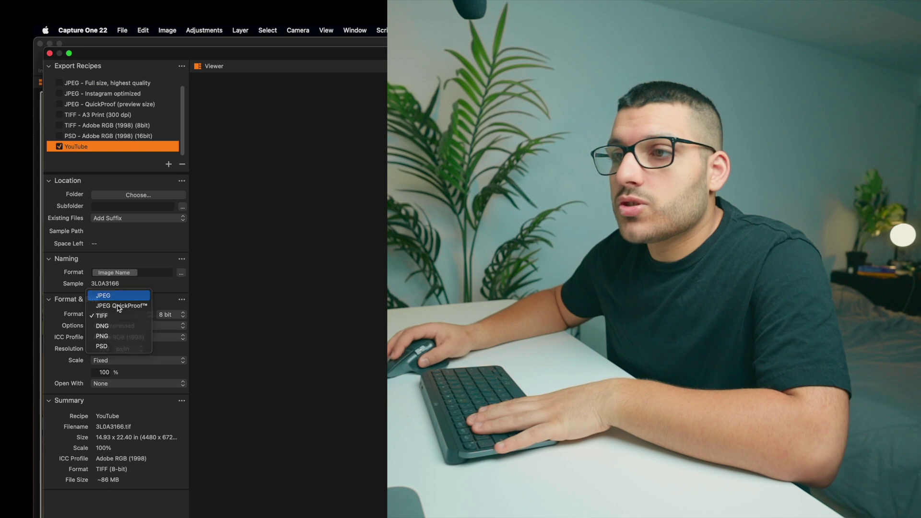
click(152, 330)
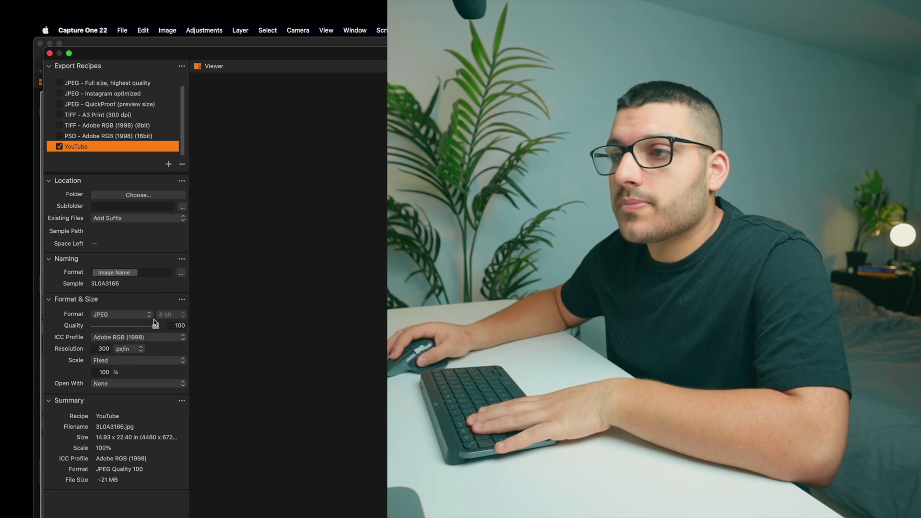
click(138, 340)
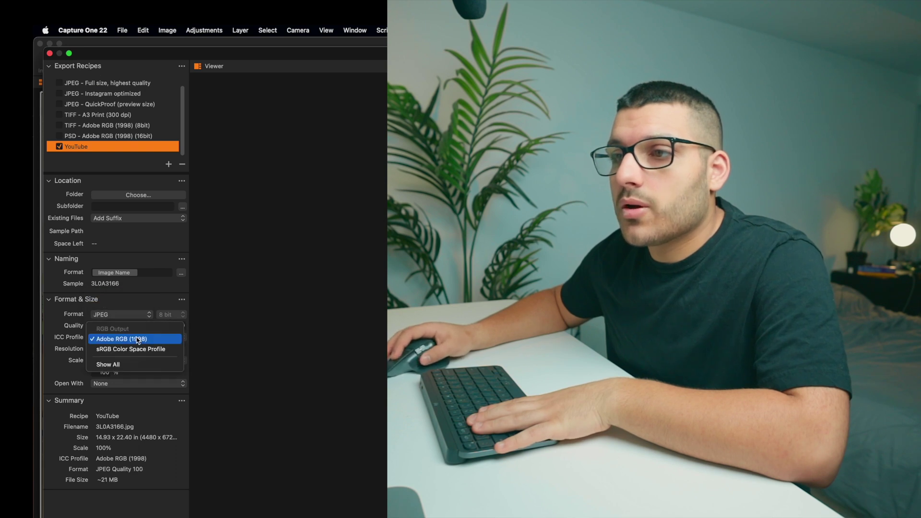
click(131, 349)
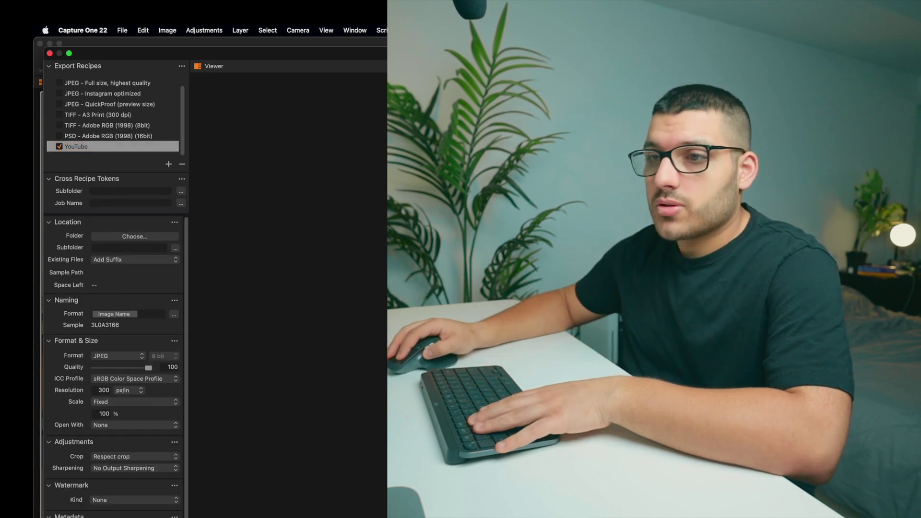
- Set the YouTube recipe's adjustments to Respect crop and Output Sharpening for Screen
scroll(110, 407, down, 4)
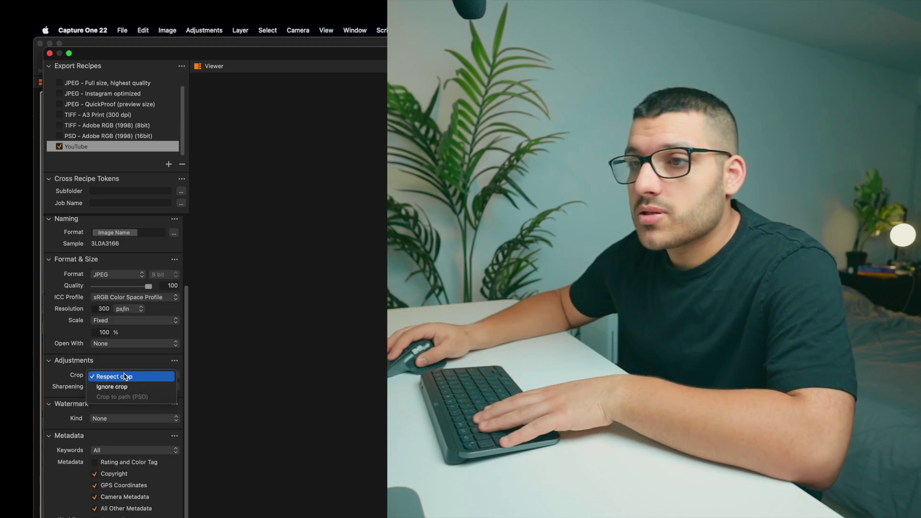
click(115, 386)
scroll(93, 388, up, 2)
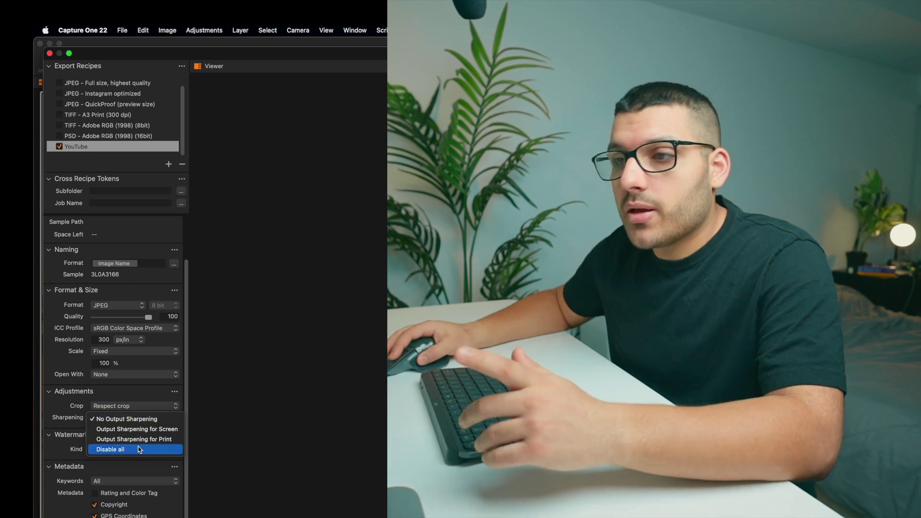
click(139, 429)
scroll(142, 435, down, 3)
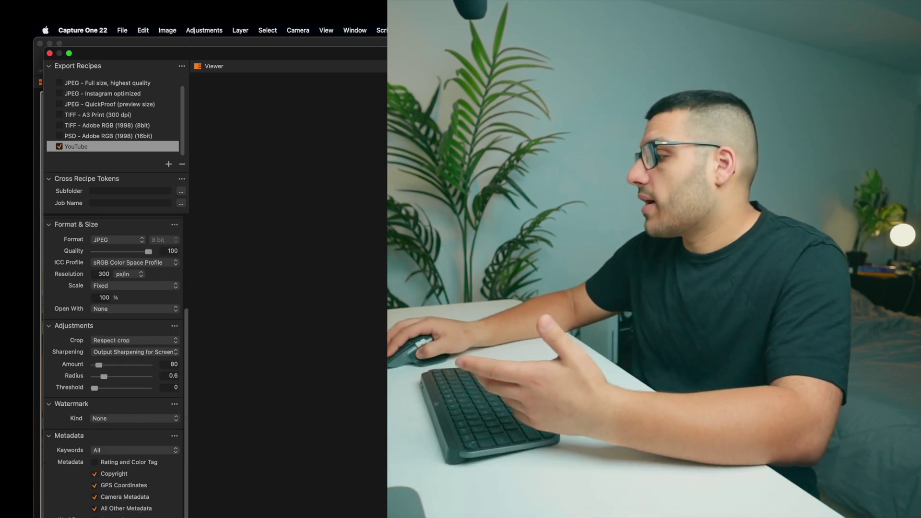
- Start the export and select the "Photos to edit" folder on the Desktop as the output folder
key(super+d)
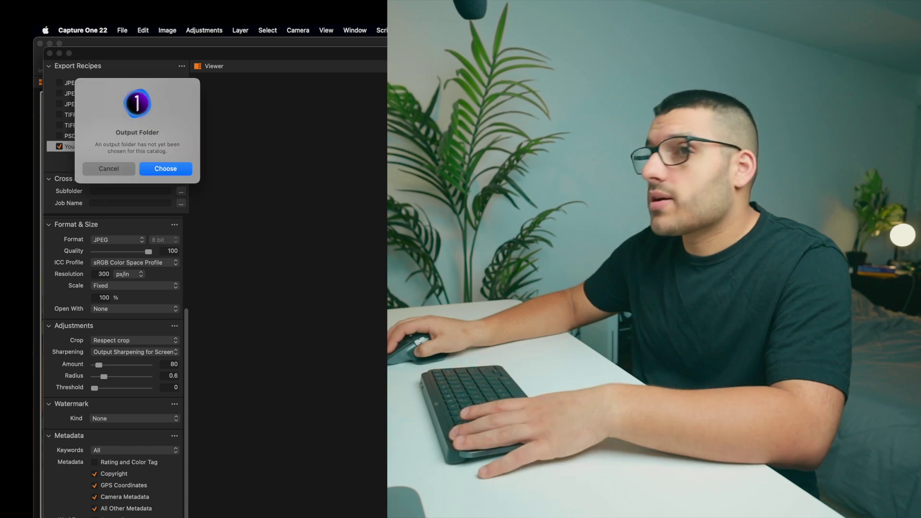
click(160, 169)
scroll(198, 196, down, 5)
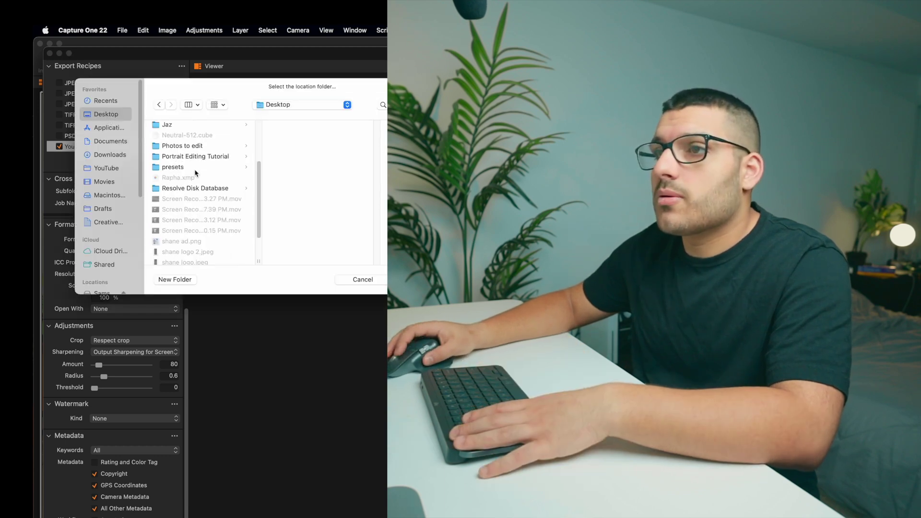
click(197, 144)
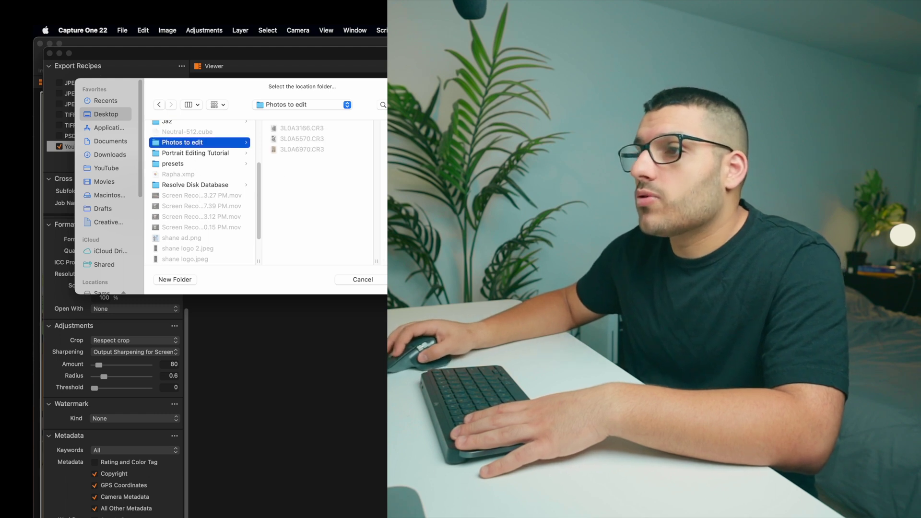